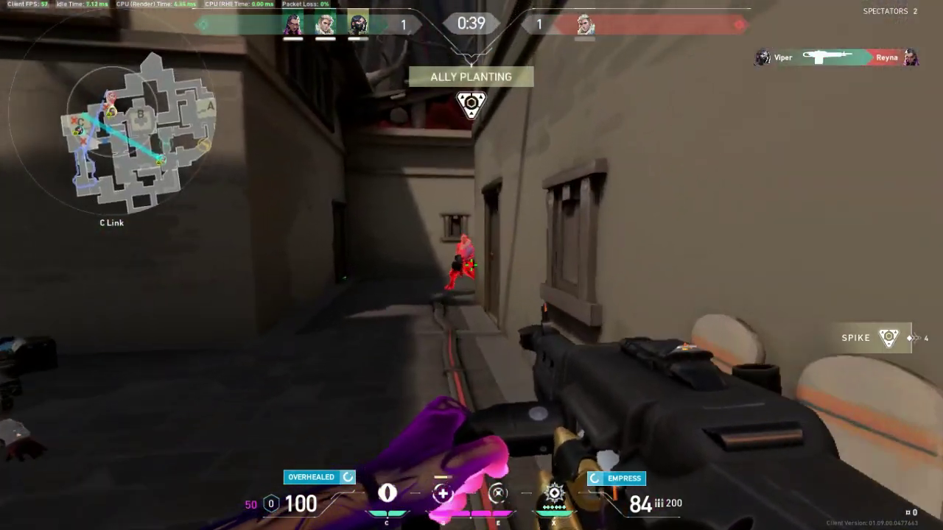
Shoot the remaining enemies to win the round, using and ending Dismiss
{"action": "left_click", "coordinate": [472, 265]}
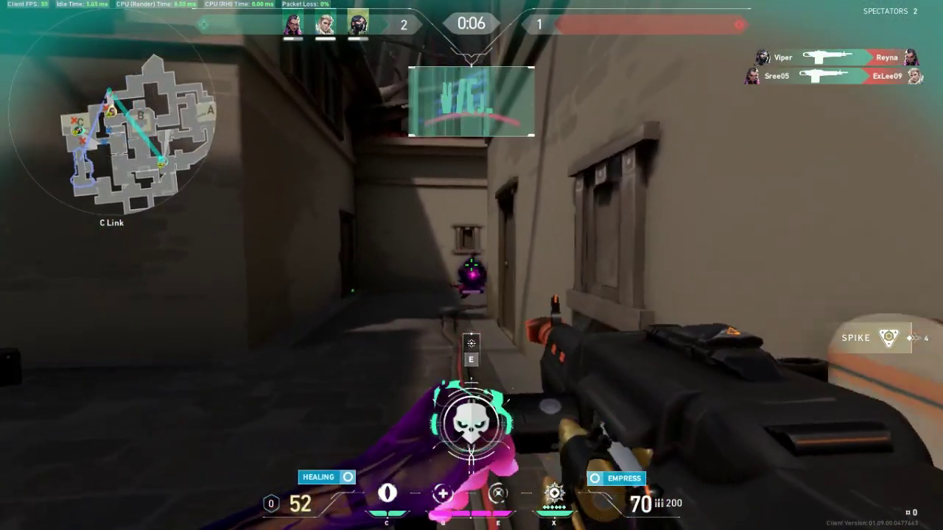
{"action": "left_click", "coordinate": [471, 265]}
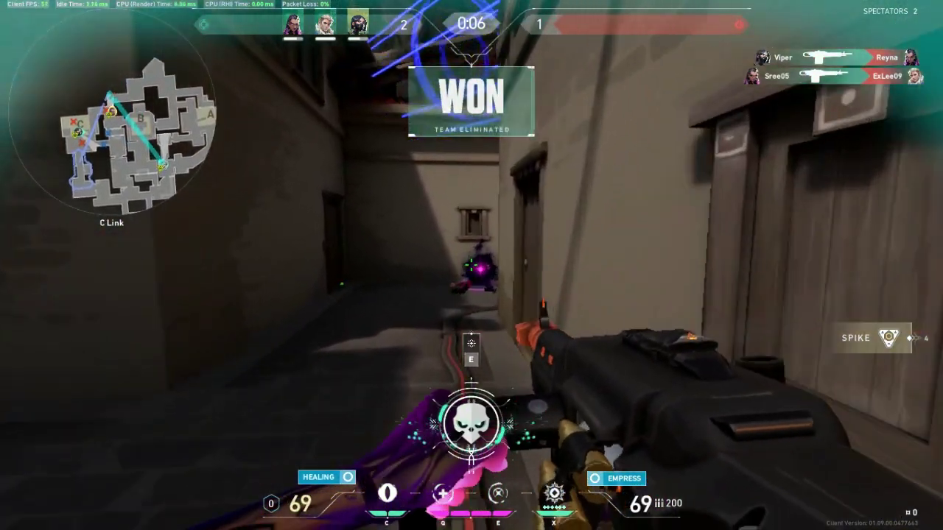
{"action": "key", "text": "e"}
{"action": "key", "text": "w"}
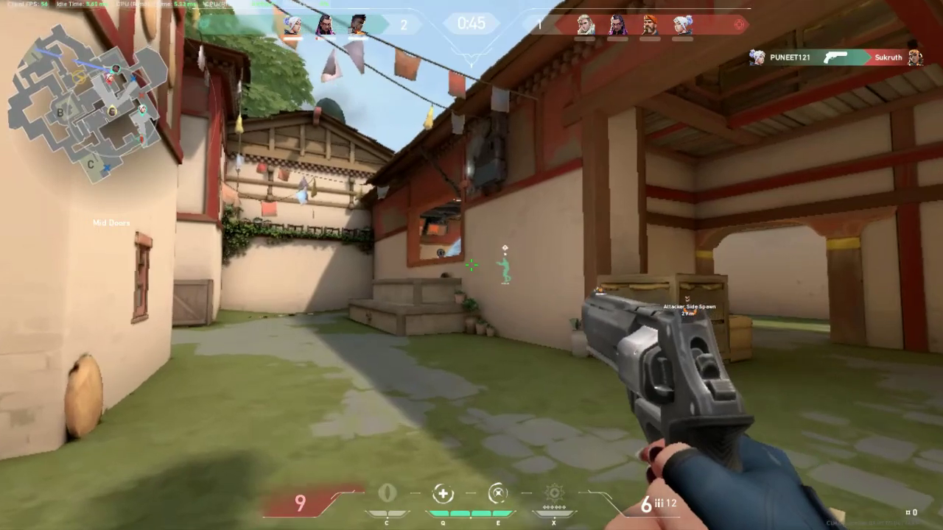
Empty the Sheriff's ammo at the target before leaving to the desktop
{"action": "left_click", "coordinate": [472, 265]}
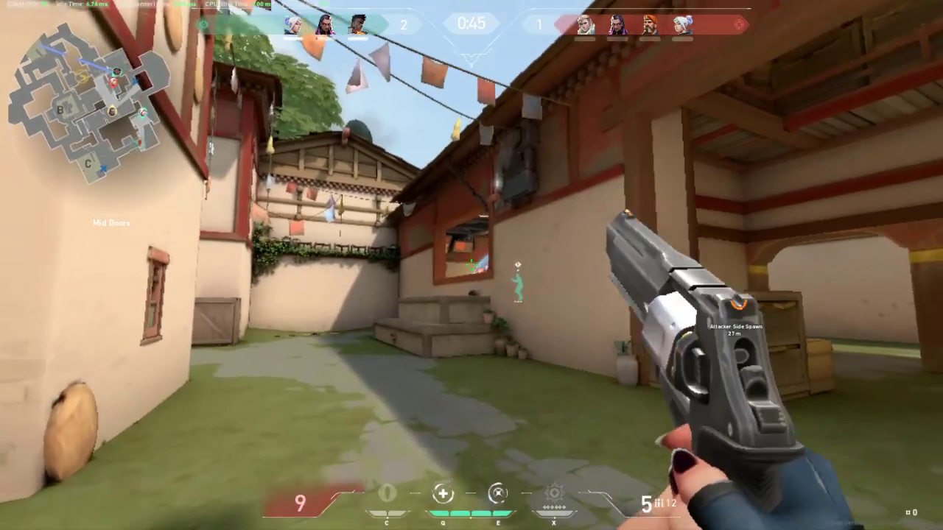
{"action": "left_click", "coordinate": [471, 265]}
{"action": "left_click", "coordinate": [471, 265]}
{"action": "left_click", "coordinate": [472, 265]}
{"action": "left_click", "coordinate": [472, 266]}
{"action": "left_click", "coordinate": [471, 265]}
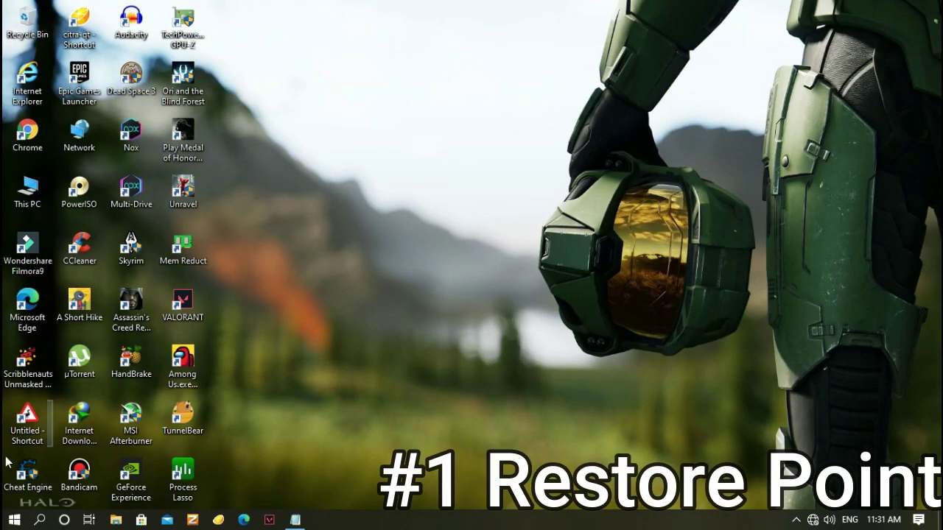
Search 'restore' and open the Create a restore point settings
{"action": "left_click", "coordinate": [13, 520]}
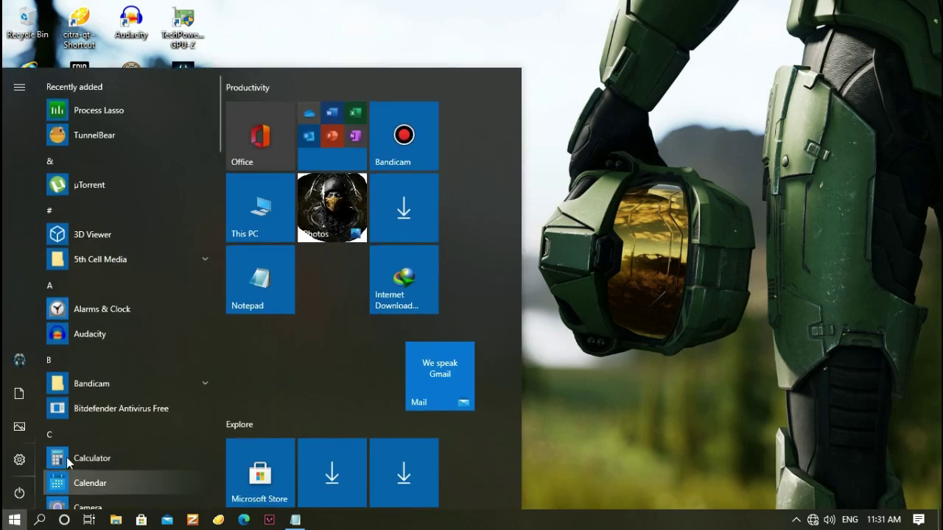
{"action": "type", "text": "resto"}
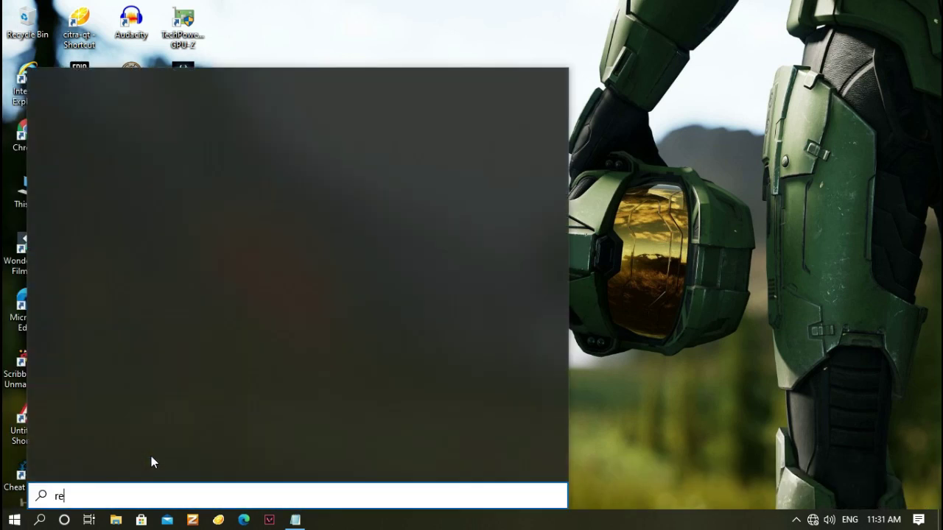
{"action": "type", "text": "re"}
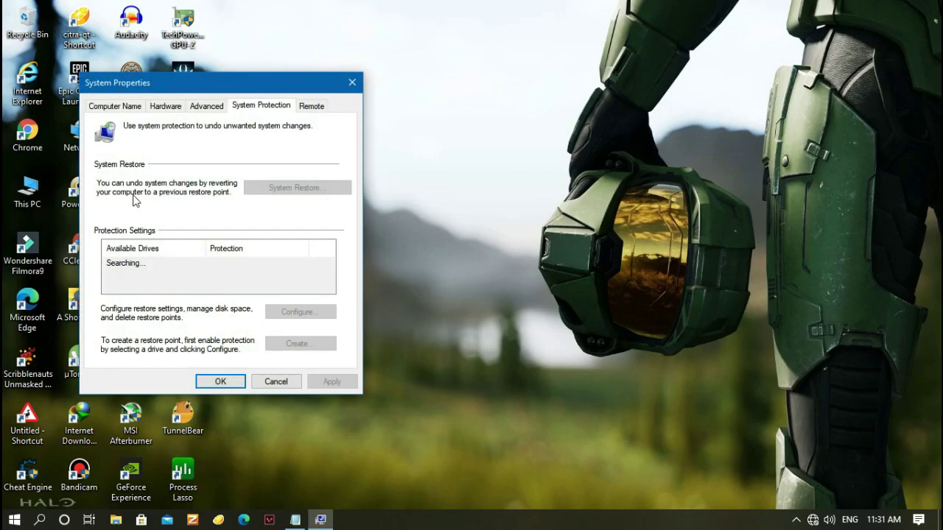
{"action": "scroll", "coordinate": [243, 277], "scroll_direction": "down", "scroll_amount": 1}
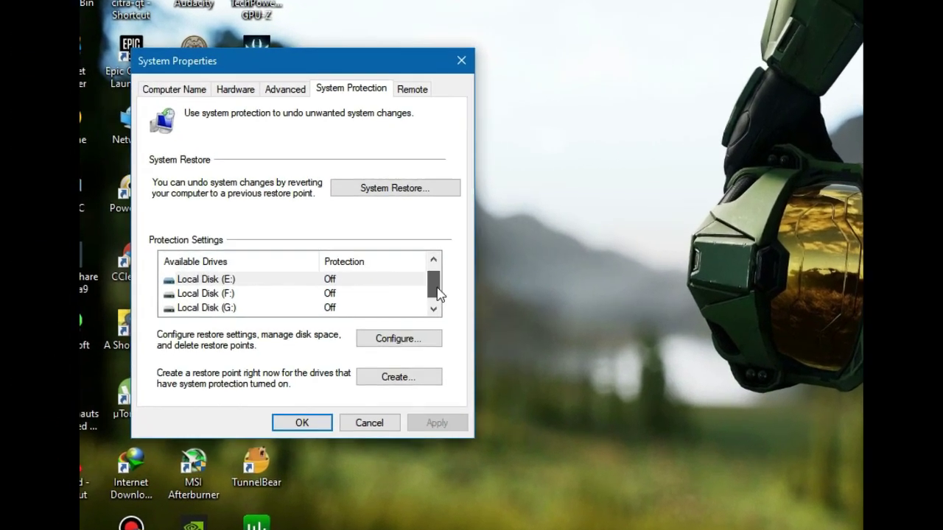
{"action": "left_click", "coordinate": [329, 287]}
Select Local Disk (C:), bring up the Create prompt, then back out of it
{"action": "left_click", "coordinate": [281, 348]}
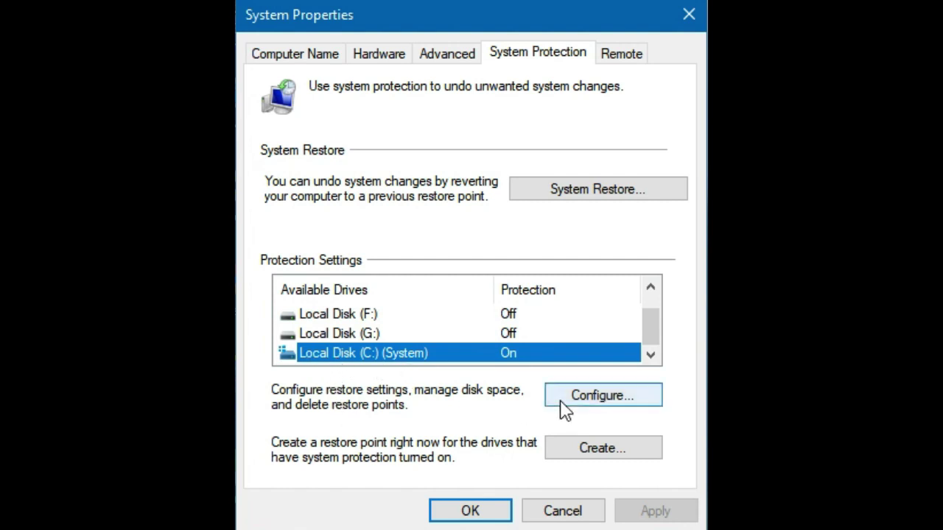
{"action": "left_click", "coordinate": [624, 456]}
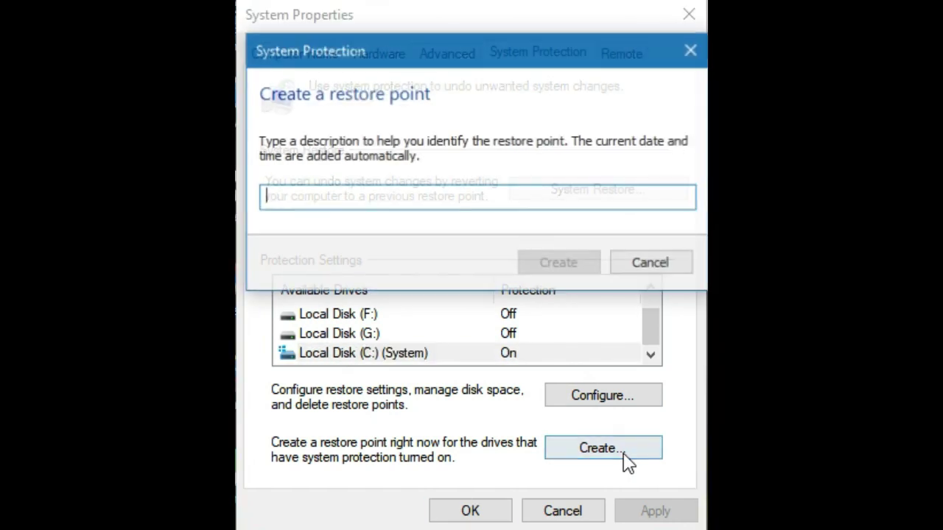
{"action": "left_click", "coordinate": [662, 261]}
Keep C: protection settings unchanged, cancel another restore point, and close System Properties with OK
{"action": "left_click", "coordinate": [621, 403]}
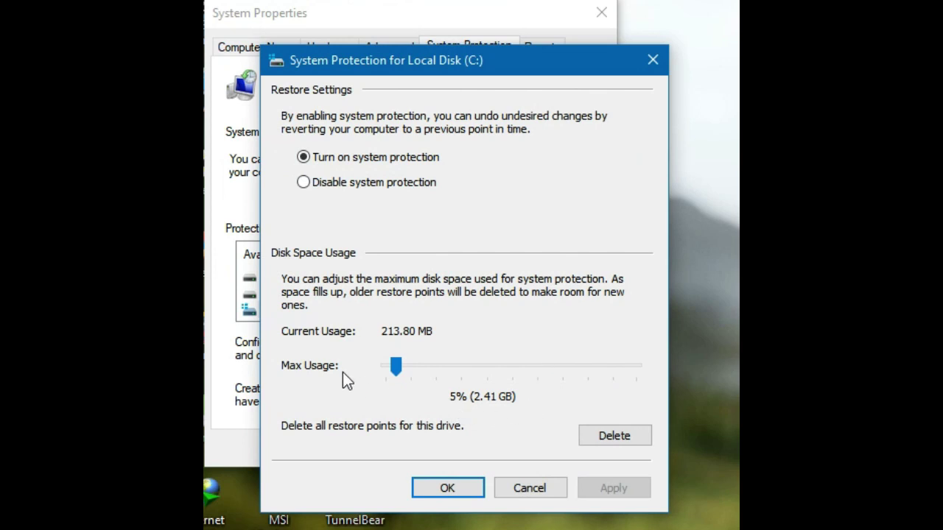
{"action": "left_click", "coordinate": [472, 485]}
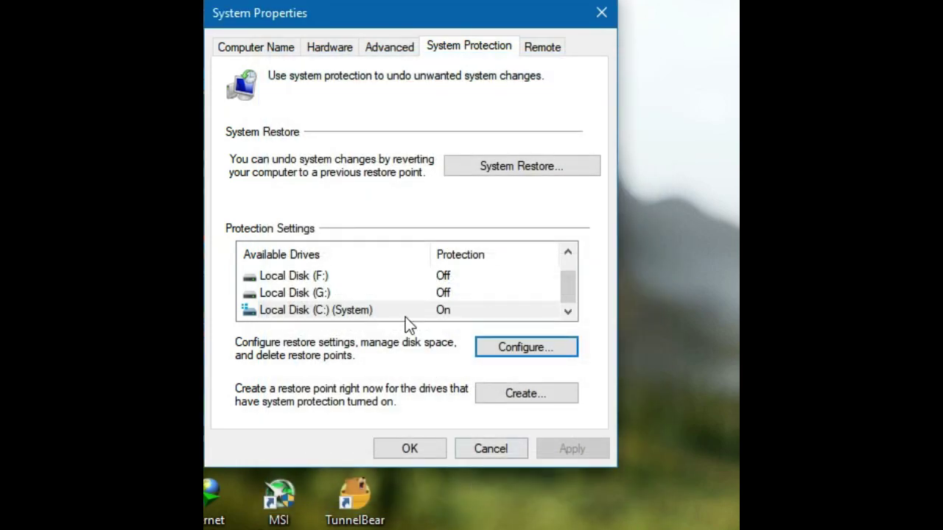
{"action": "left_click", "coordinate": [577, 396]}
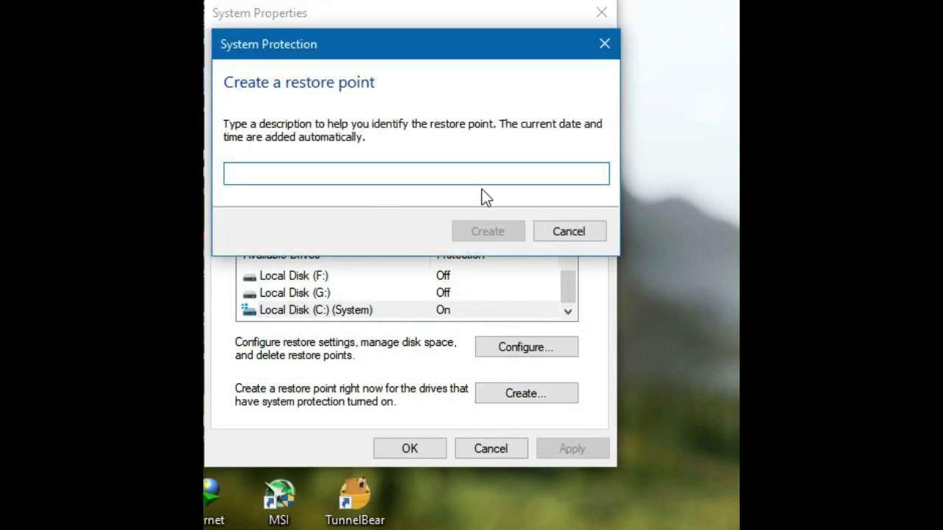
{"action": "left_click", "coordinate": [568, 232]}
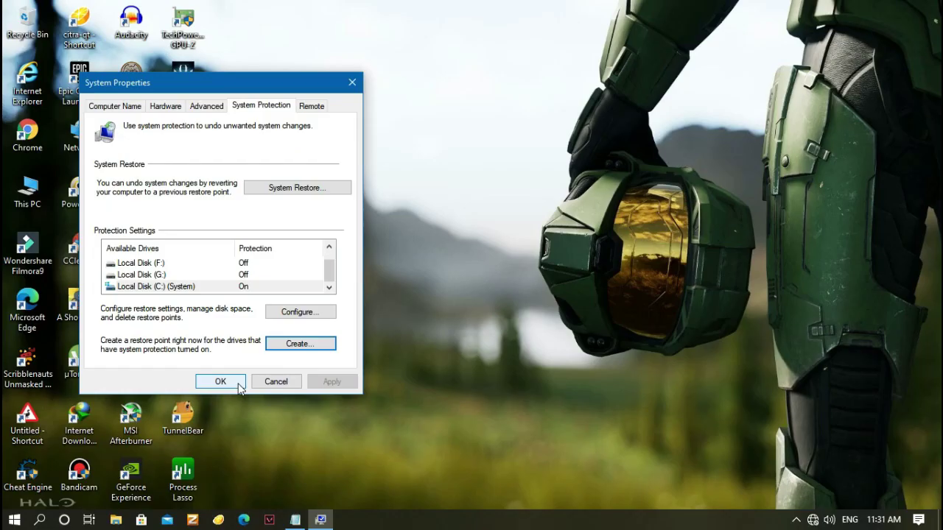
{"action": "left_click", "coordinate": [238, 383]}
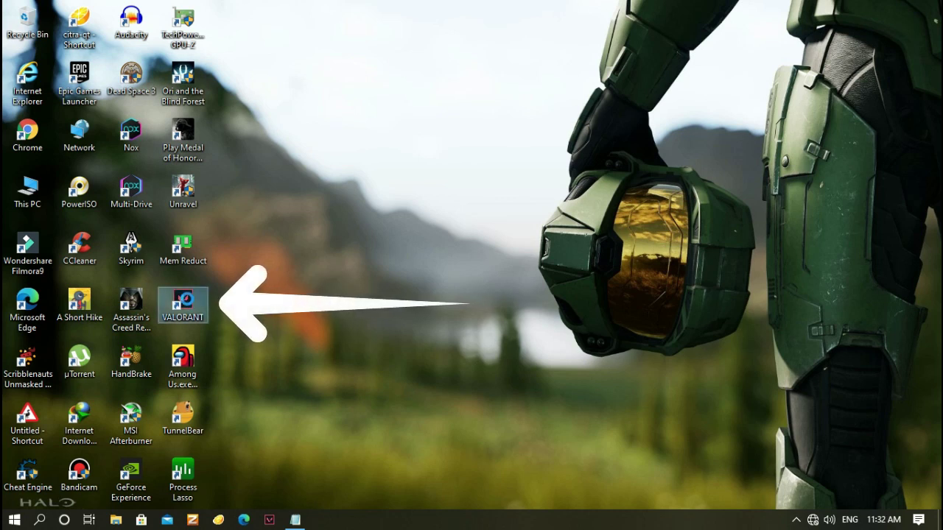
From the VALORANT shortcut's file location, navigate to Riot Games\VALORANT\live
{"action": "right_click", "coordinate": [188, 302]}
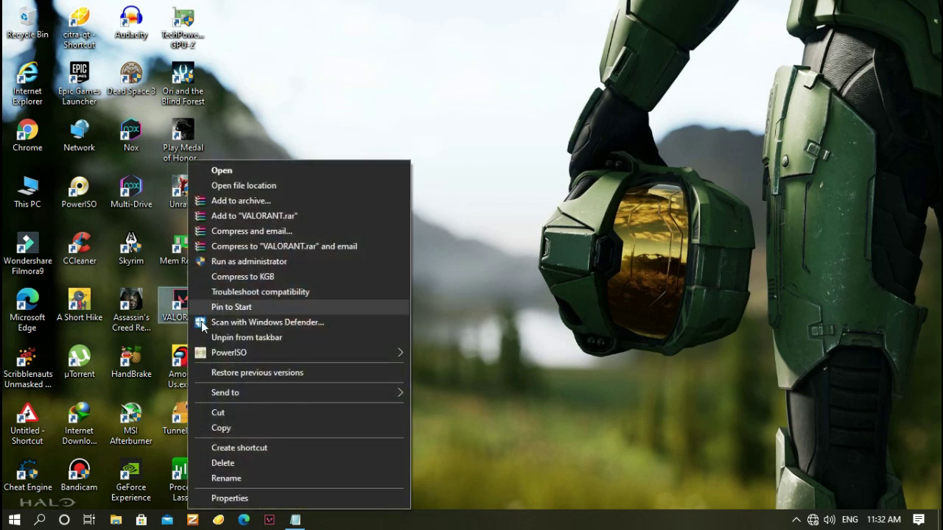
{"action": "left_click", "coordinate": [250, 499]}
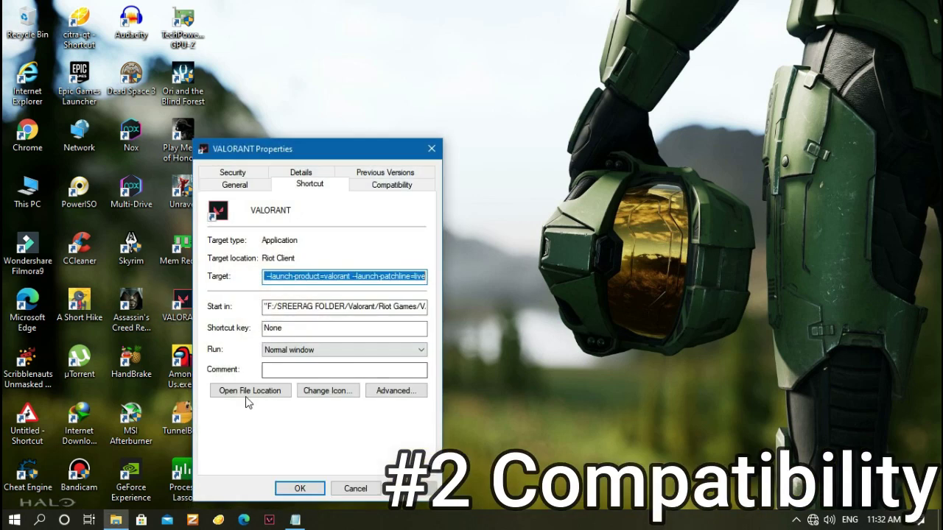
{"action": "left_click", "coordinate": [261, 395]}
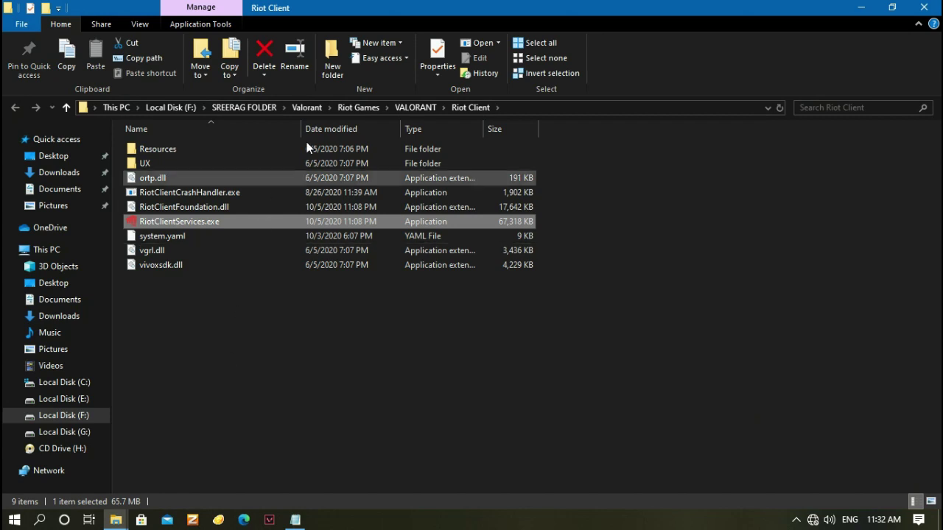
{"action": "left_click", "coordinate": [303, 108]}
{"action": "right_click", "coordinate": [303, 108]}
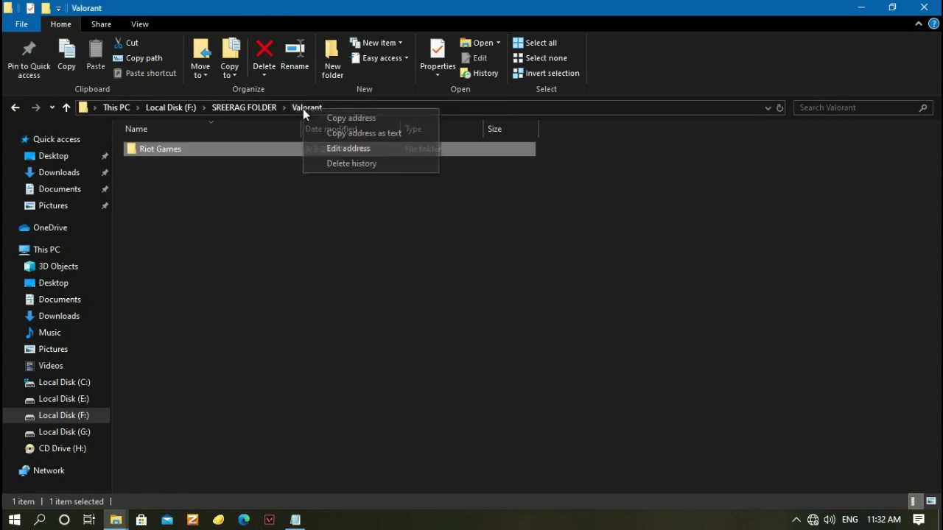
{"action": "left_click", "coordinate": [246, 156]}
{"action": "double_click", "coordinate": [246, 151]}
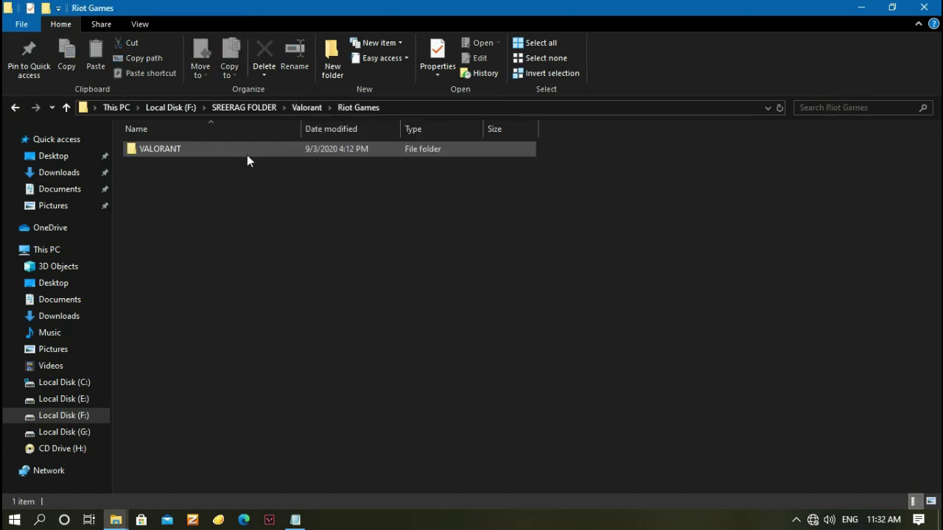
{"action": "double_click", "coordinate": [207, 155]}
{"action": "double_click", "coordinate": [170, 150]}
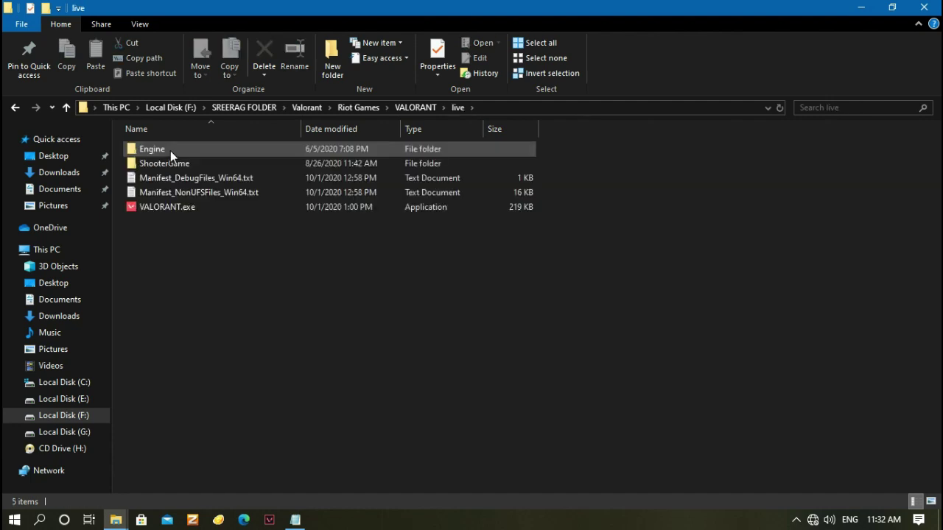
Disable fullscreen optimizations for VALORANT.exe and set its high DPI override to Application
{"action": "left_click", "coordinate": [204, 209]}
{"action": "right_click", "coordinate": [204, 209]}
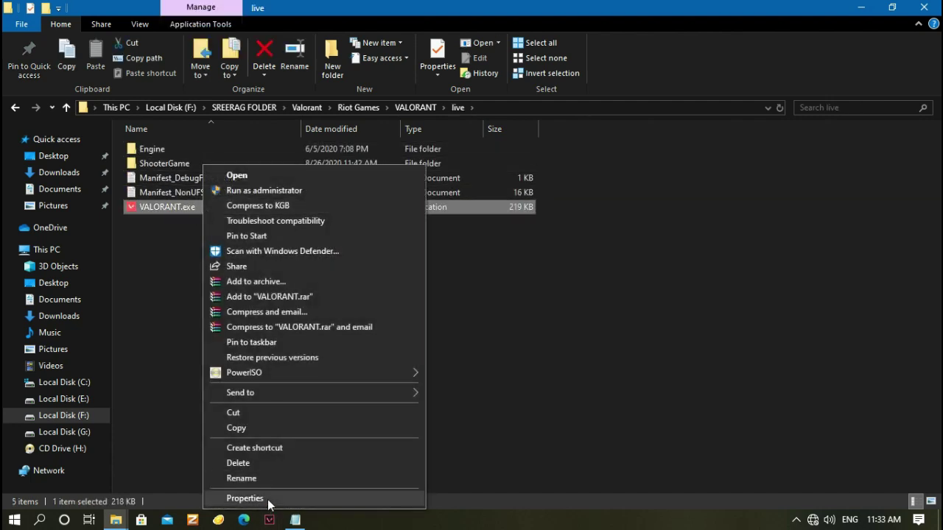
{"action": "left_click", "coordinate": [267, 498]}
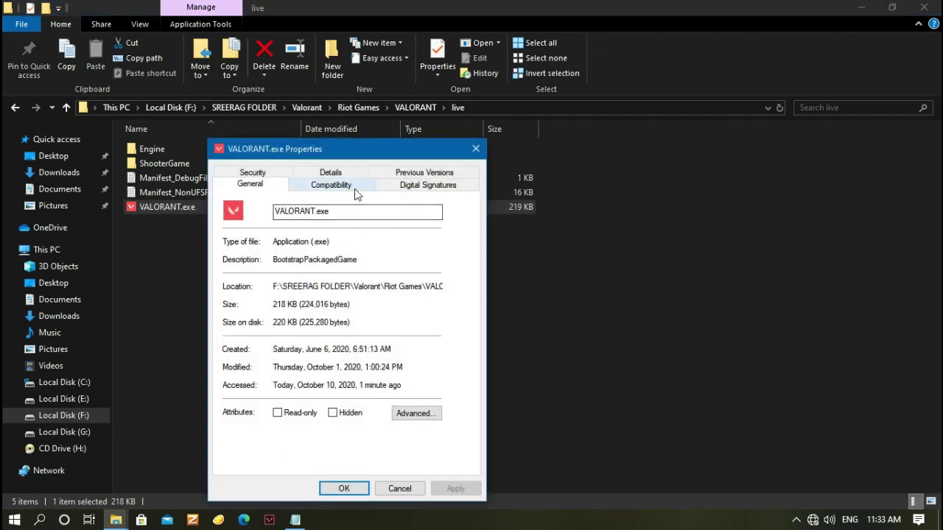
{"action": "left_click", "coordinate": [357, 190]}
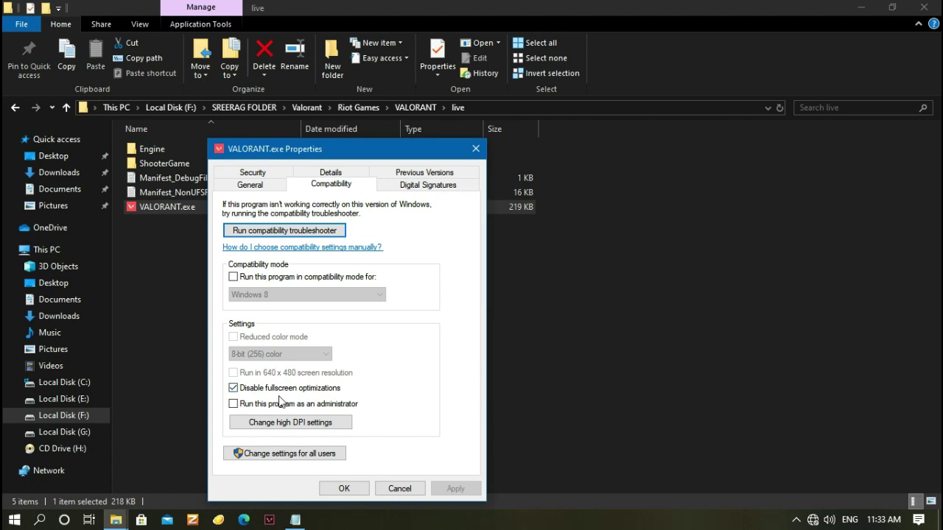
{"action": "left_click", "coordinate": [308, 426]}
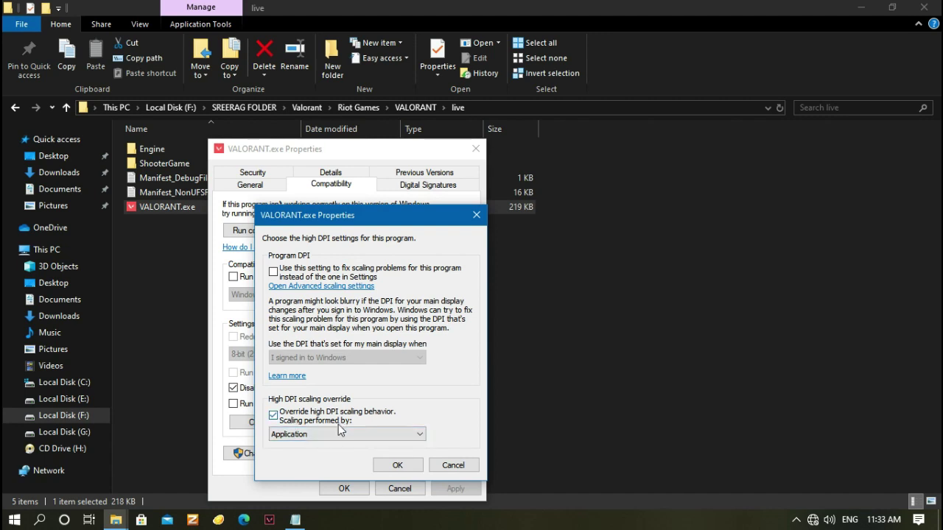
{"action": "left_click", "coordinate": [397, 465]}
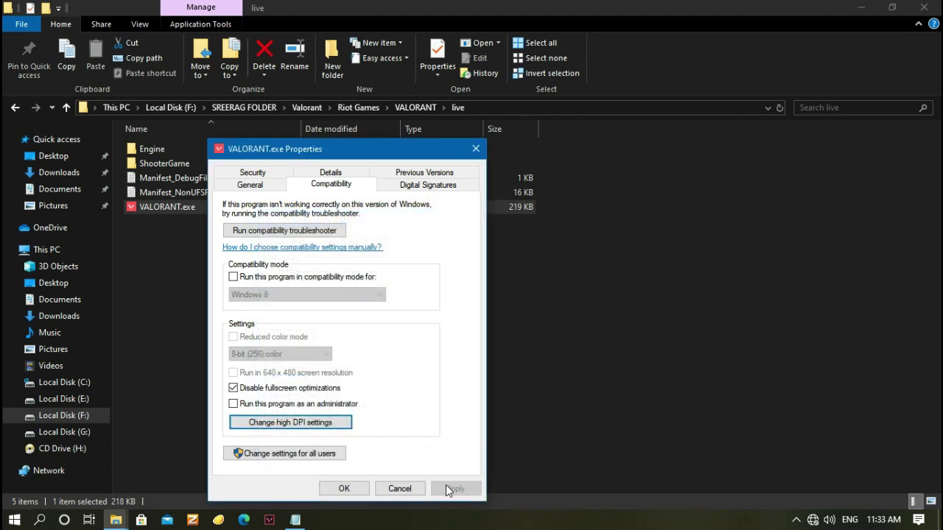
{"action": "left_click", "coordinate": [344, 489]}
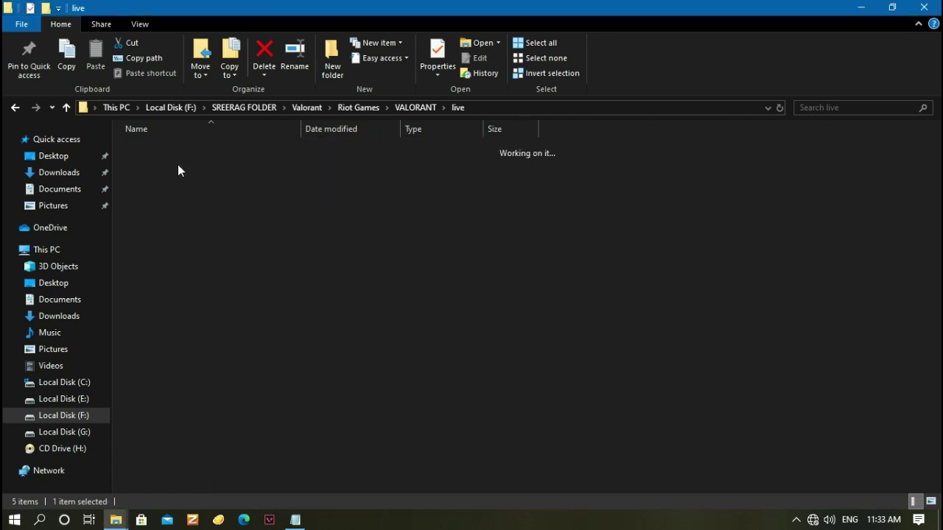
Go into ShooterGame\Binaries\Win64 to find VALORANT-Win64-Shipping.exe
{"action": "double_click", "coordinate": [178, 164]}
{"action": "double_click", "coordinate": [175, 150]}
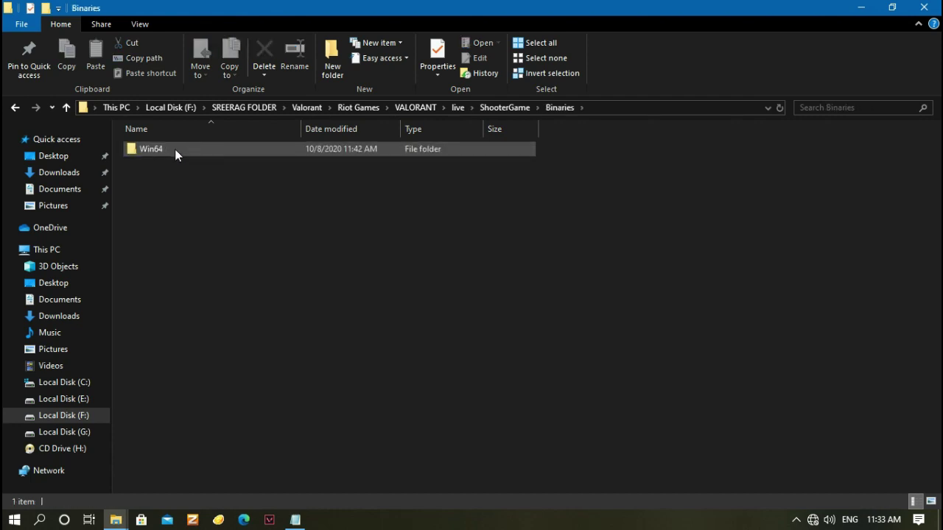
{"action": "double_click", "coordinate": [175, 149]}
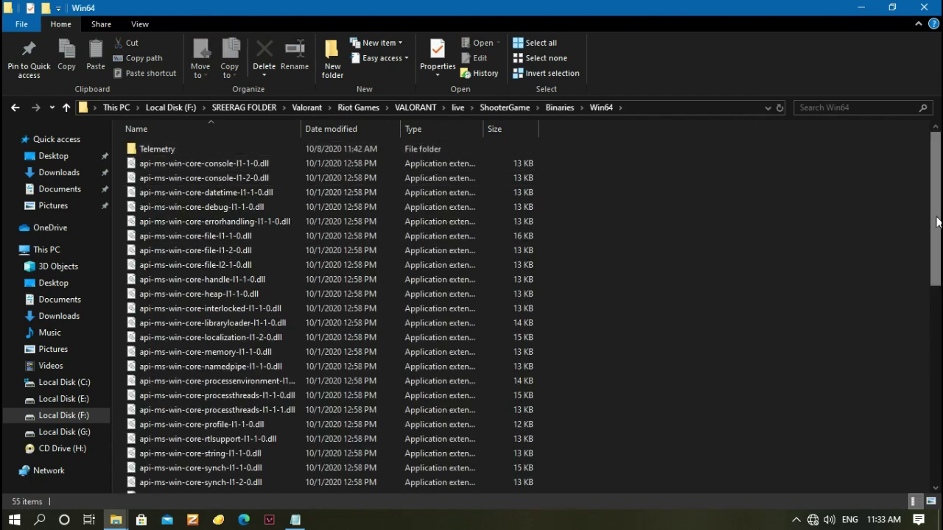
{"action": "scroll", "coordinate": [938, 221], "scroll_direction": "down", "scroll_amount": 10}
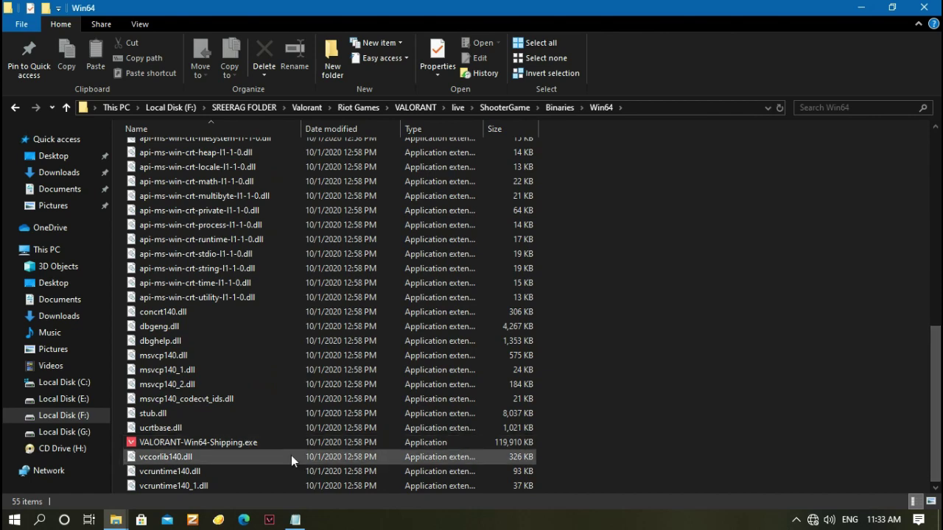
Disable fullscreen optimizations for VALORANT-Win64-Shipping.exe with high DPI scaling by Application
{"action": "right_click", "coordinate": [246, 443]}
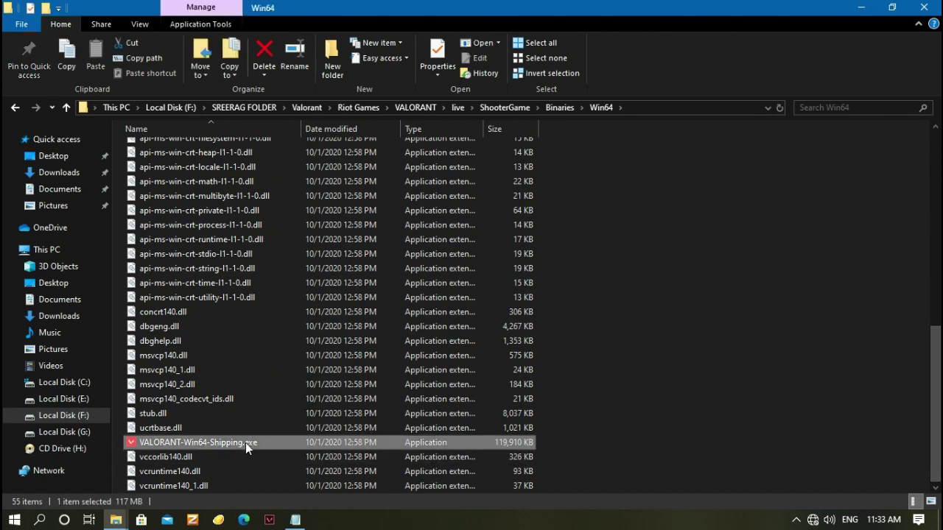
{"action": "left_click", "coordinate": [273, 432]}
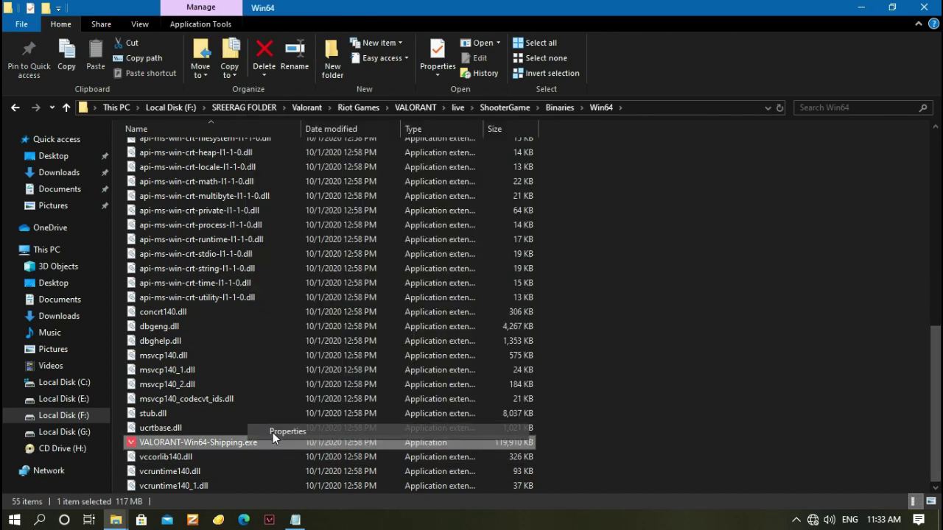
{"action": "left_click", "coordinate": [407, 184]}
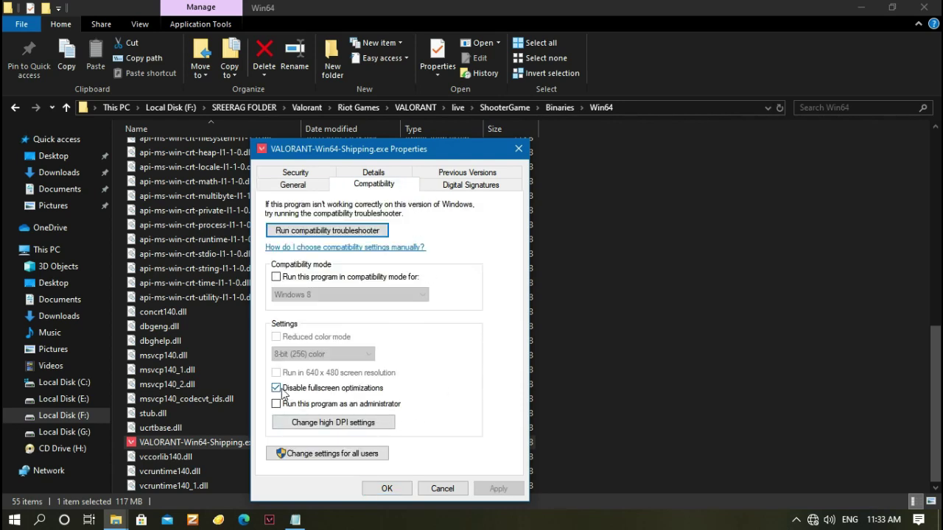
{"action": "left_click", "coordinate": [343, 423]}
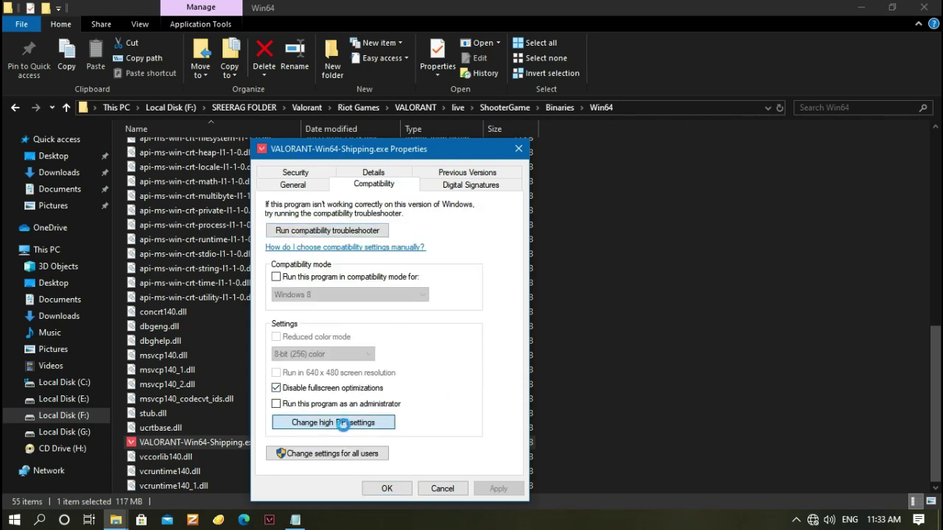
{"action": "left_click", "coordinate": [436, 464]}
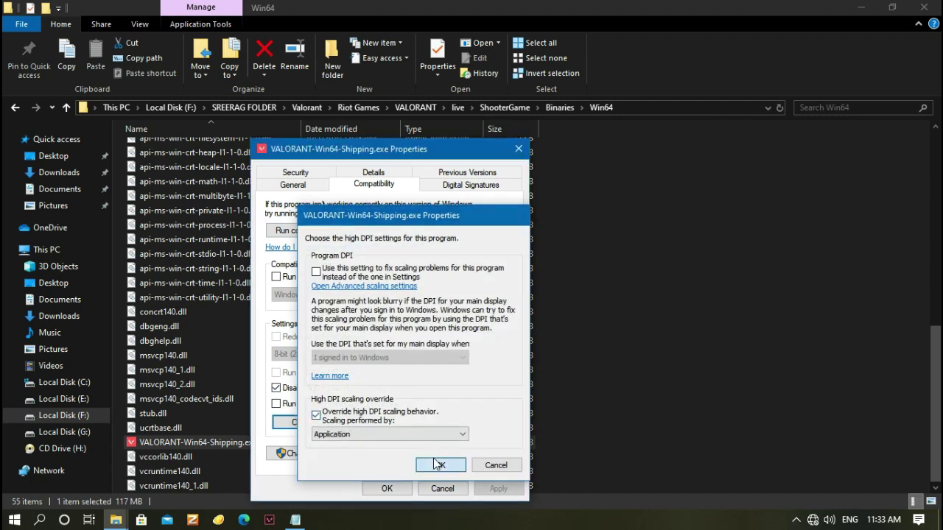
{"action": "left_click", "coordinate": [386, 488]}
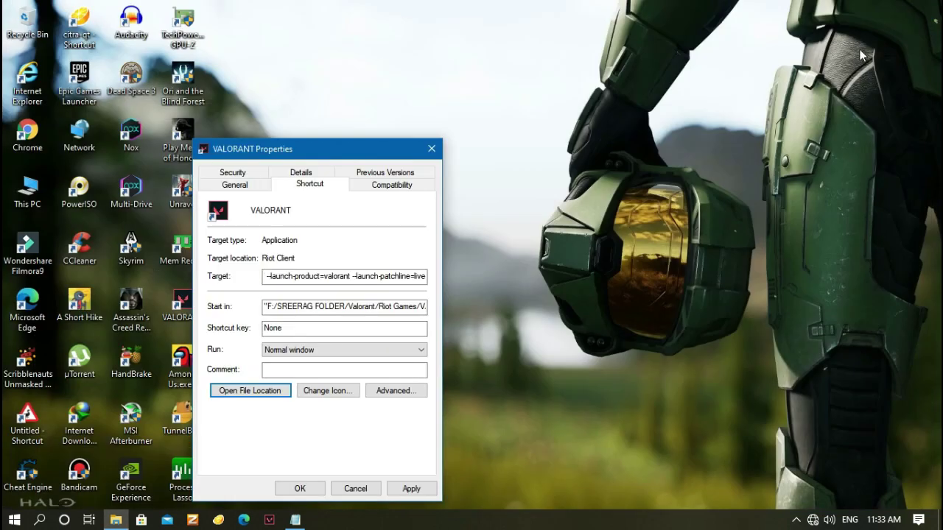
Close the shortcut properties, search 'game' to confirm Game Mode is On, then close Settings
{"action": "left_click", "coordinate": [431, 149]}
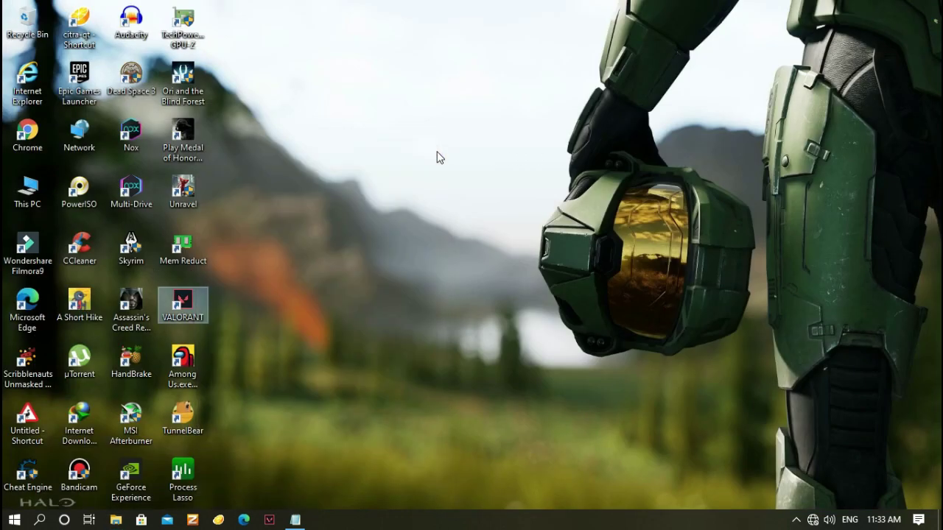
{"action": "left_click", "coordinate": [14, 520]}
{"action": "type", "text": "game"}
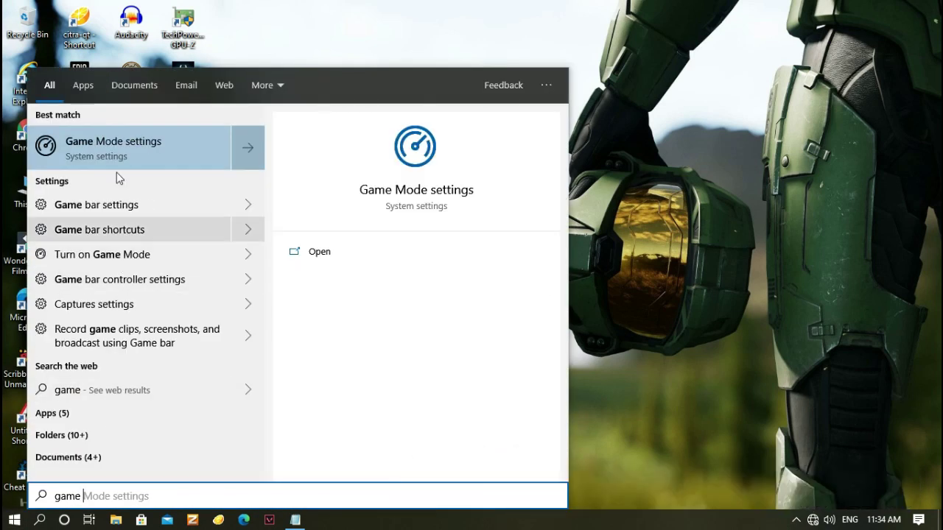
{"action": "left_click", "coordinate": [115, 149]}
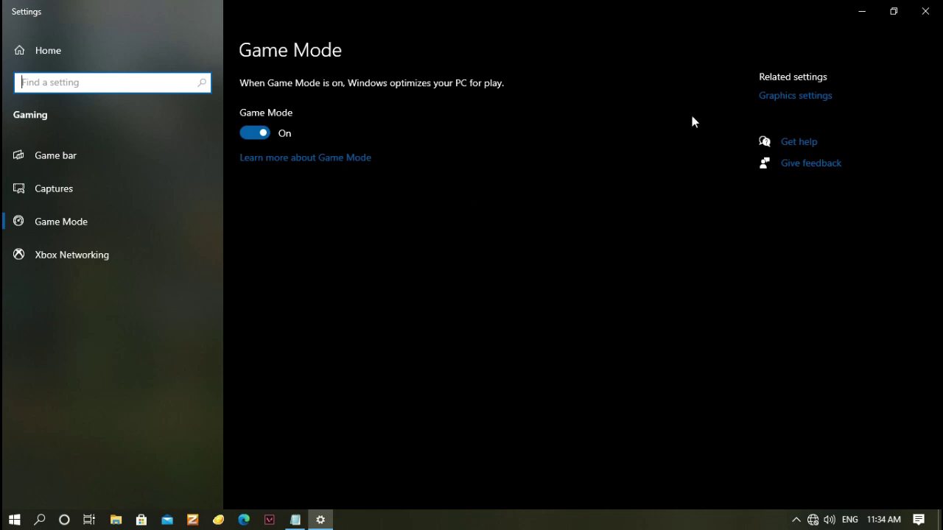
{"action": "left_click", "coordinate": [925, 11]}
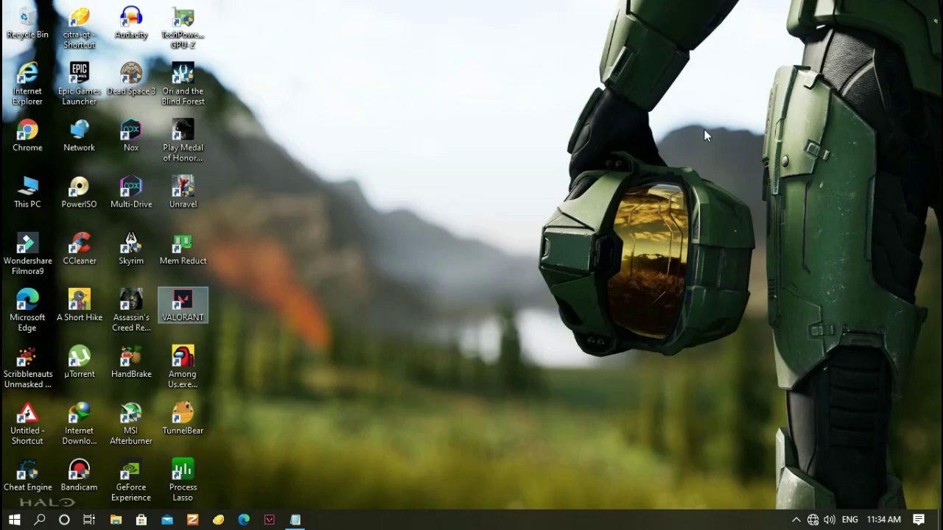
Launch Chrome and go to the pasted Google Drive folder link
{"action": "double_click", "coordinate": [28, 133]}
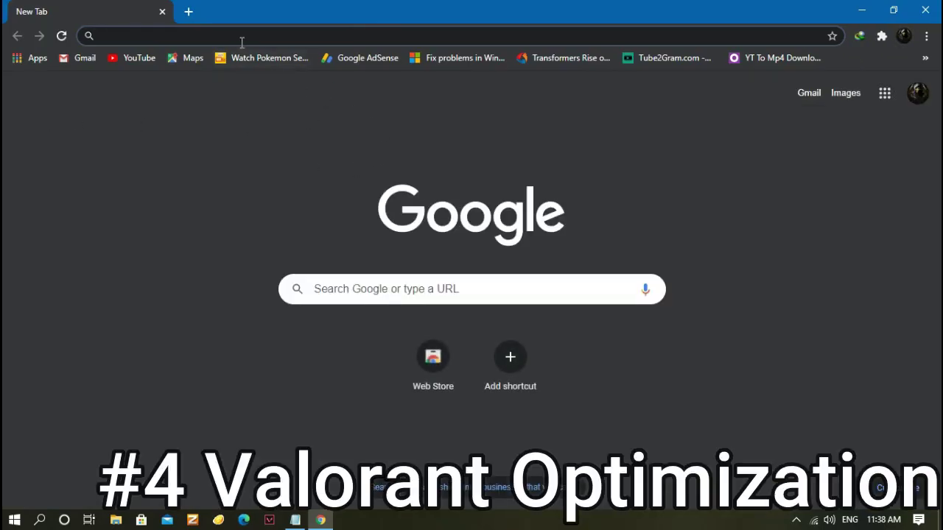
{"action": "key", "text": "Return"}
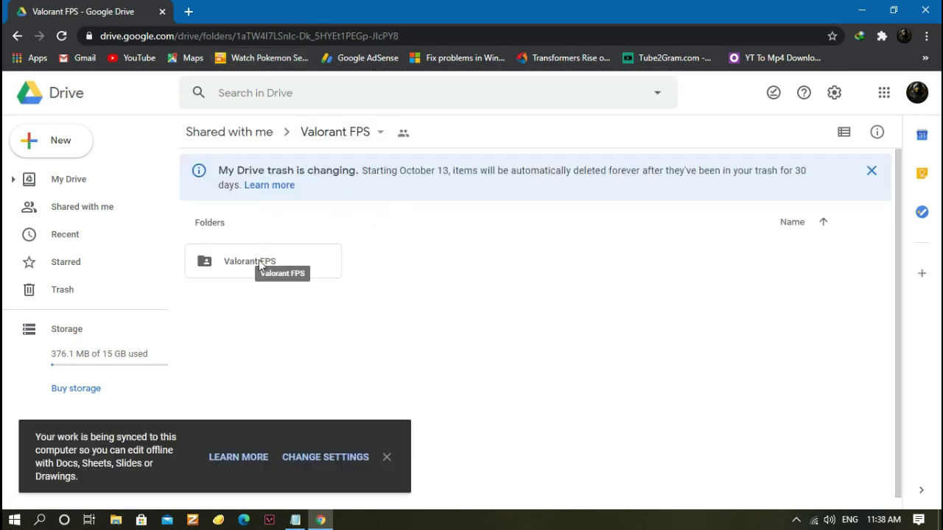
Download the Valorant FPS folder from Drive and close Chrome
{"action": "right_click", "coordinate": [256, 267]}
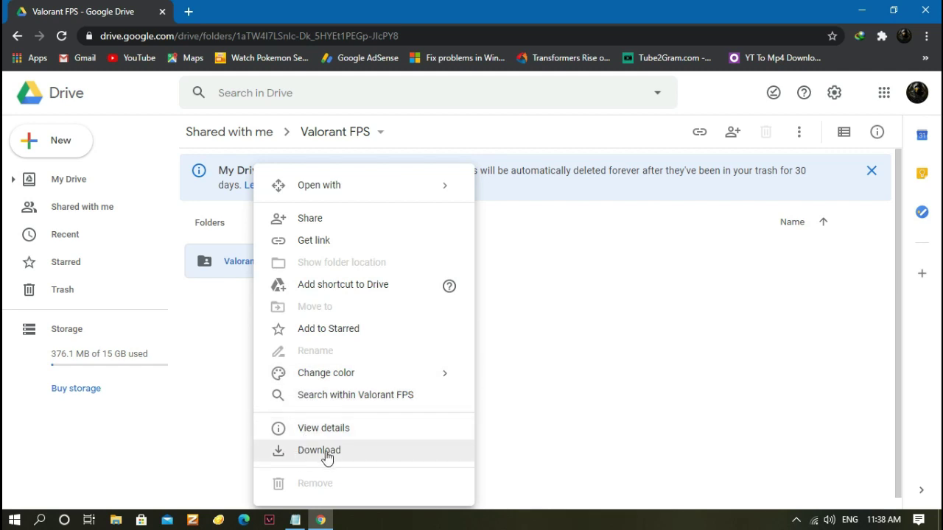
{"action": "left_click", "coordinate": [214, 326]}
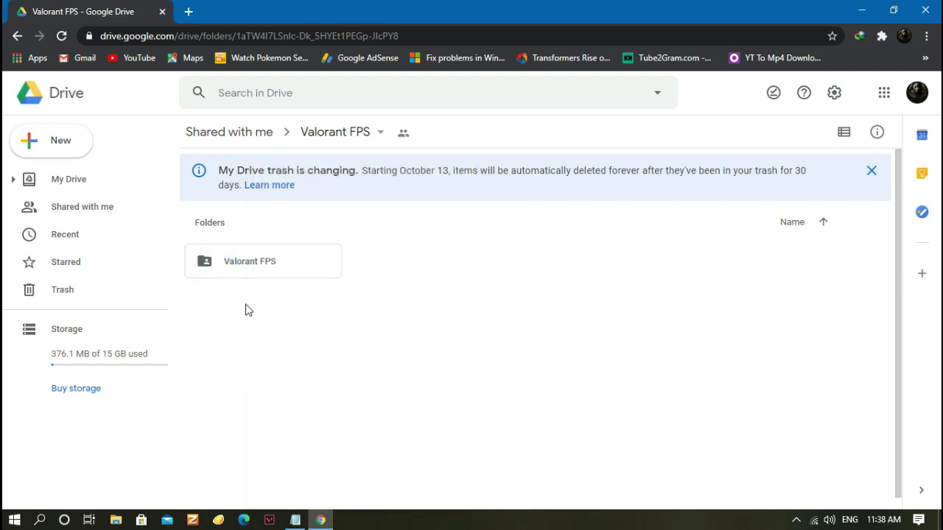
{"action": "left_click", "coordinate": [926, 11]}
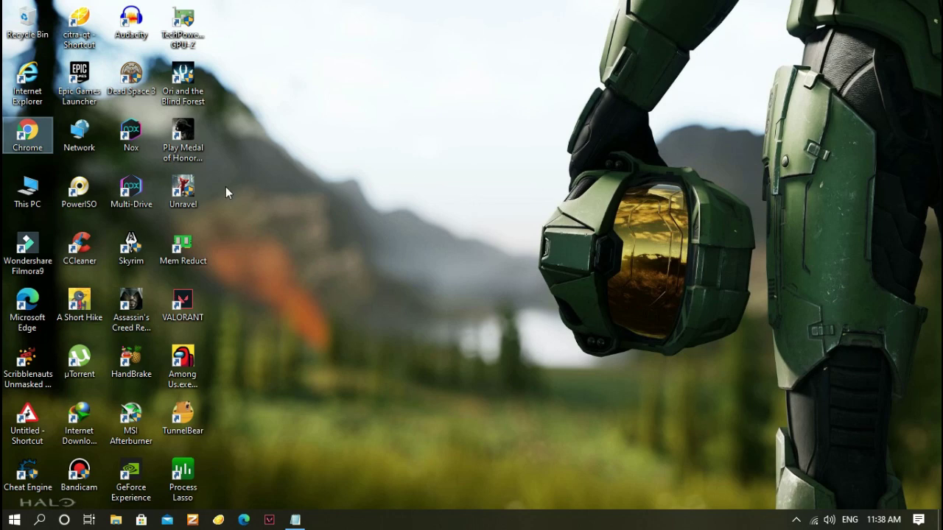
Open the personal folder on Local Disk (G:) and check the Valorant FPS zip's menu
{"action": "double_click", "coordinate": [28, 190]}
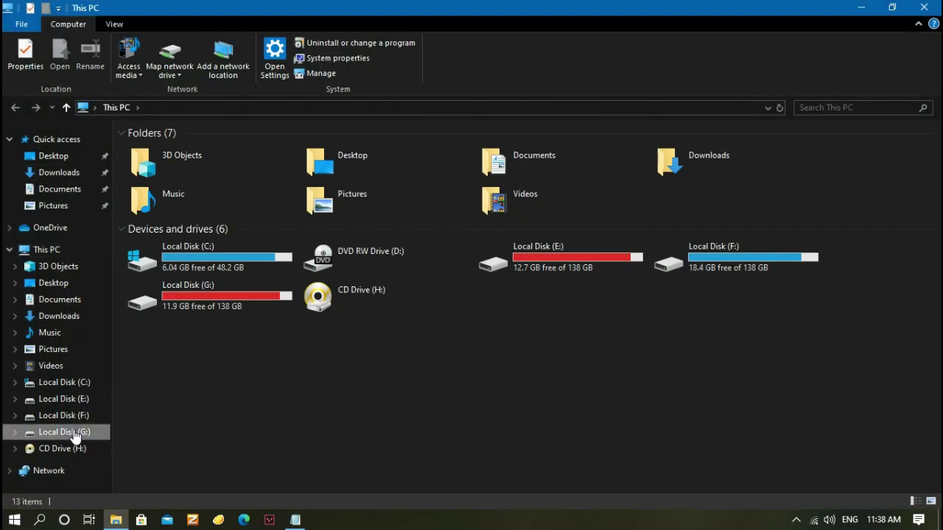
{"action": "left_click", "coordinate": [75, 435]}
{"action": "double_click", "coordinate": [306, 275]}
{"action": "scroll", "coordinate": [253, 487], "scroll_direction": "down", "scroll_amount": 2}
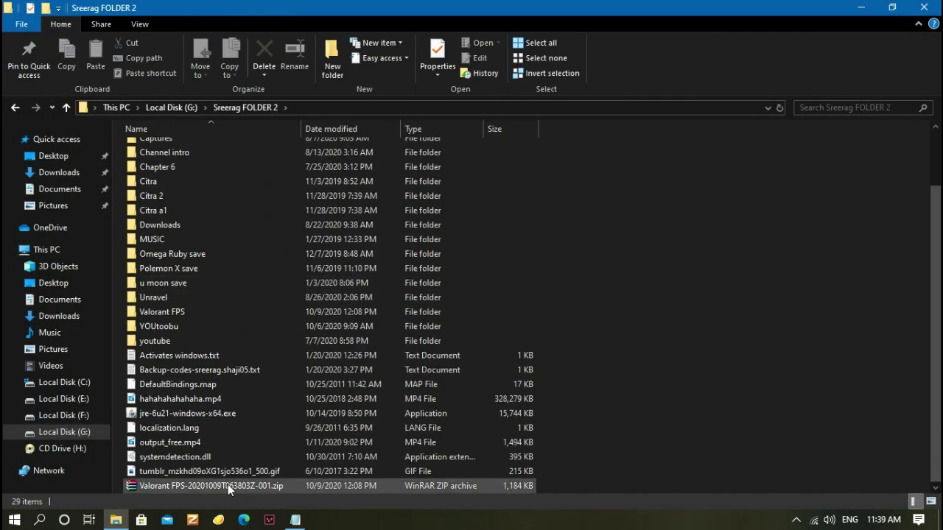
{"action": "right_click", "coordinate": [228, 484]}
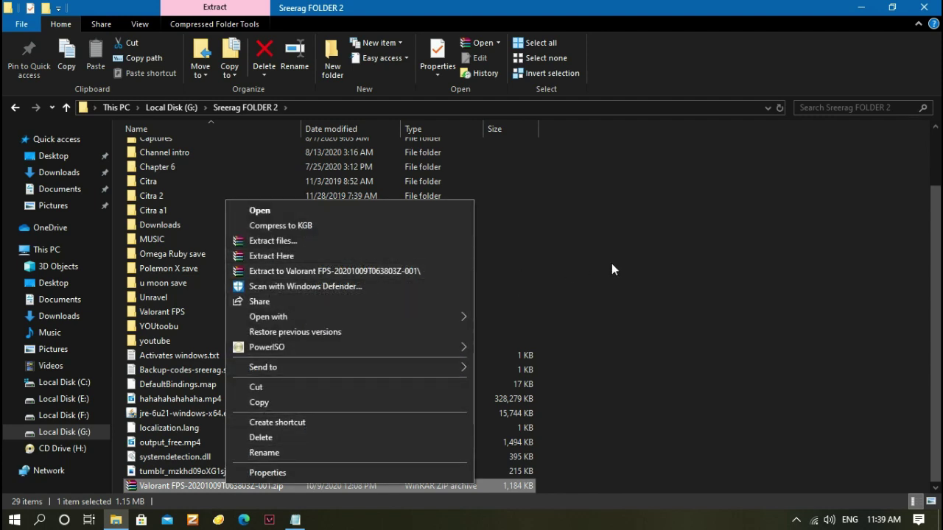
{"action": "left_click", "coordinate": [593, 277]}
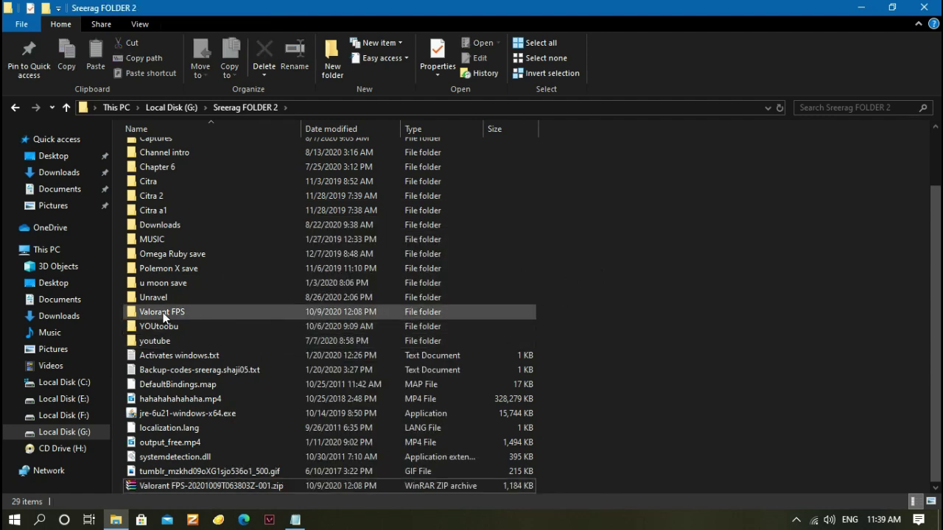
Open Valorant FPS > Optimizations > Process priority
{"action": "mouse_move", "coordinate": [159, 313]}
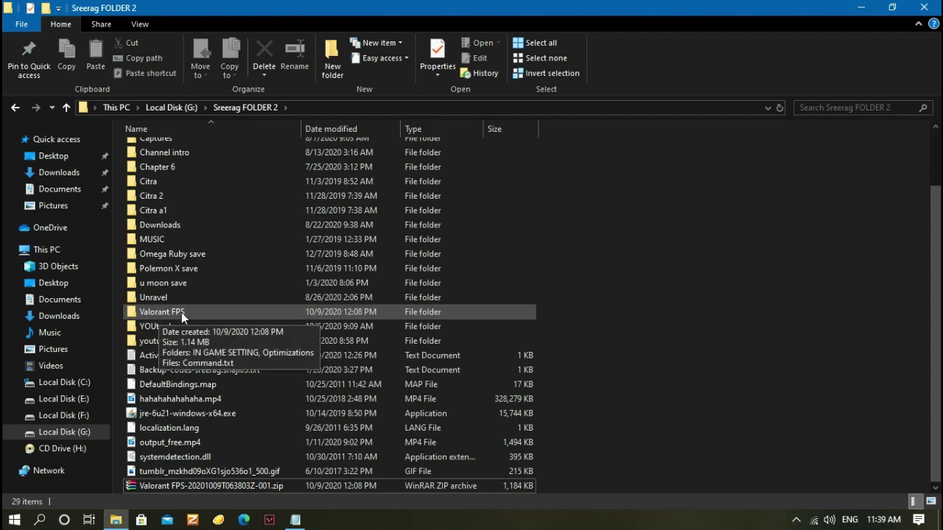
{"action": "double_click", "coordinate": [181, 312]}
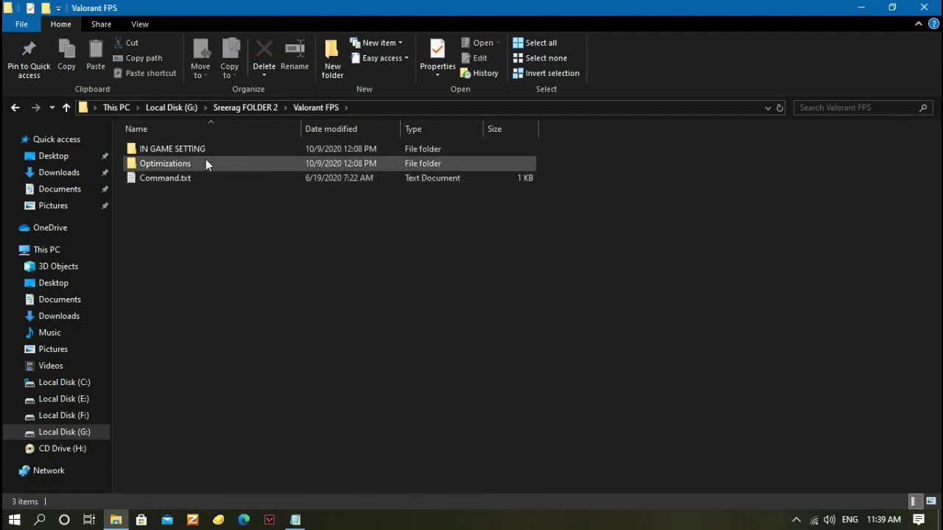
{"action": "double_click", "coordinate": [199, 159]}
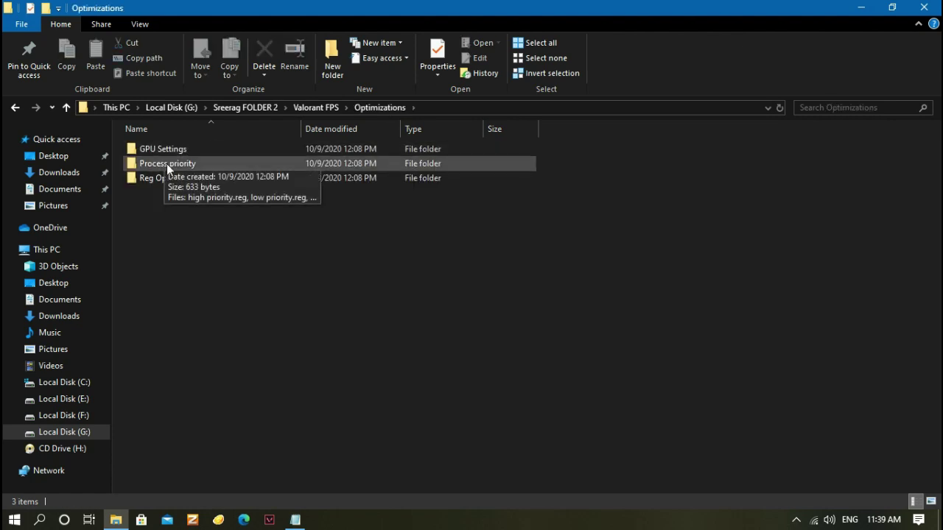
{"action": "double_click", "coordinate": [212, 165]}
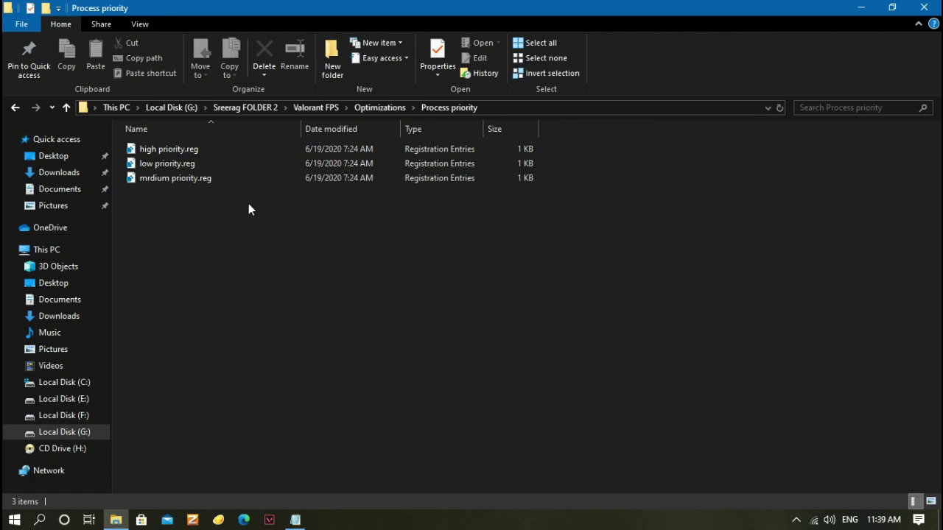
Try merging high priority.reg, decline it, and return to Optimizations
{"action": "double_click", "coordinate": [188, 149]}
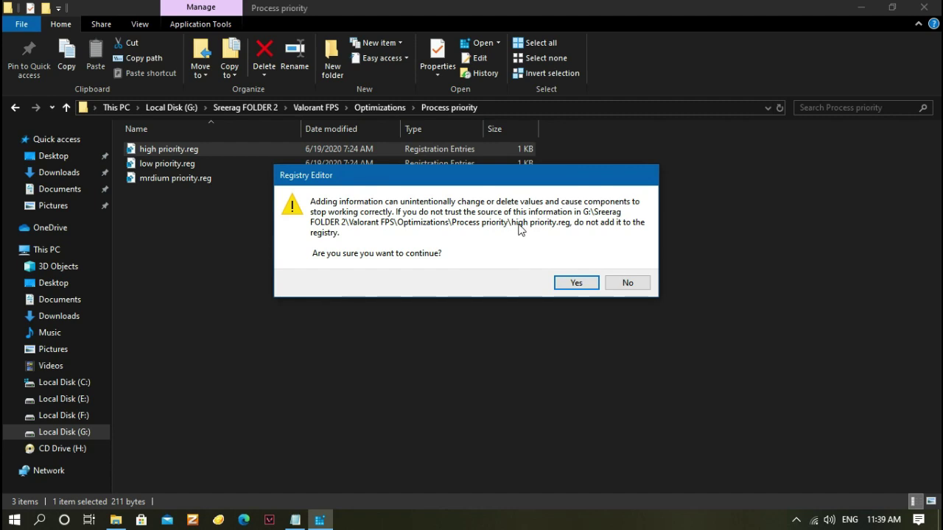
{"action": "left_click", "coordinate": [638, 282]}
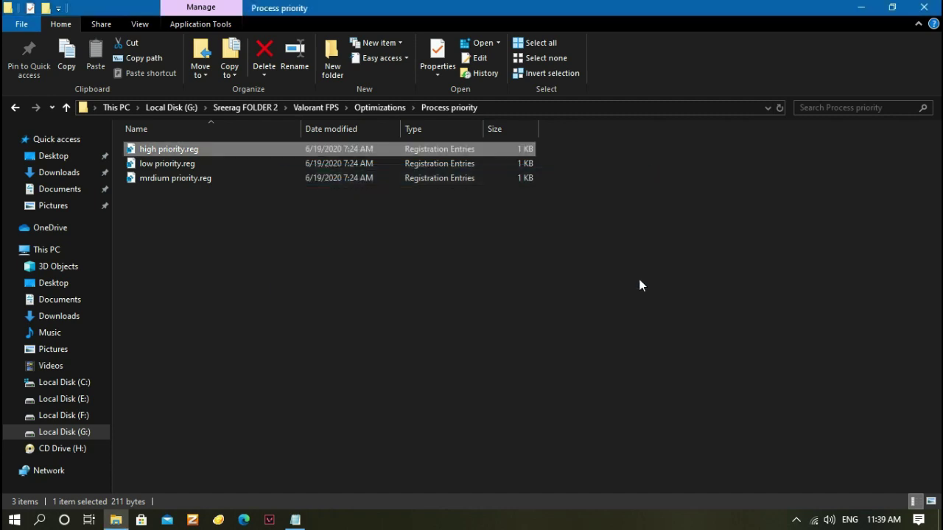
{"action": "key", "text": "BackSpace"}
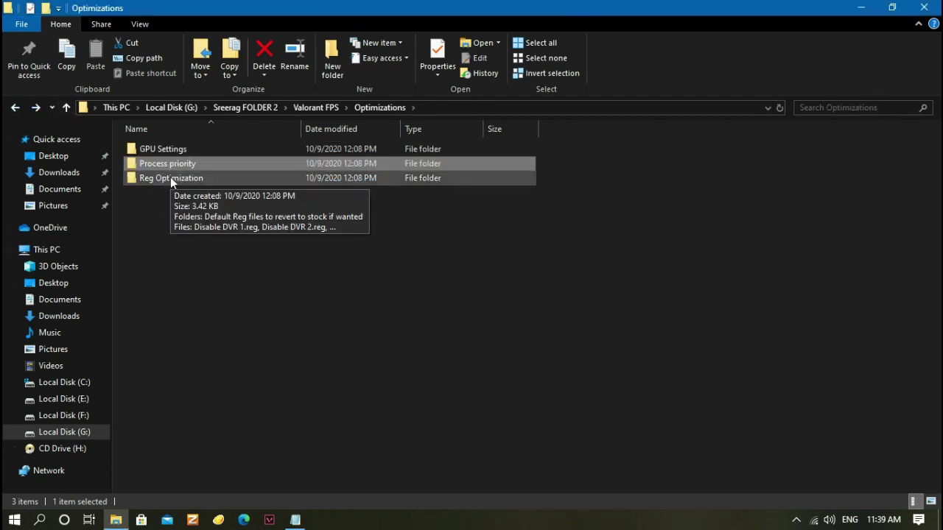
In Reg Optimization, try Disable DVR 1.reg, decline it, then select and deselect the six .reg files
{"action": "double_click", "coordinate": [170, 178]}
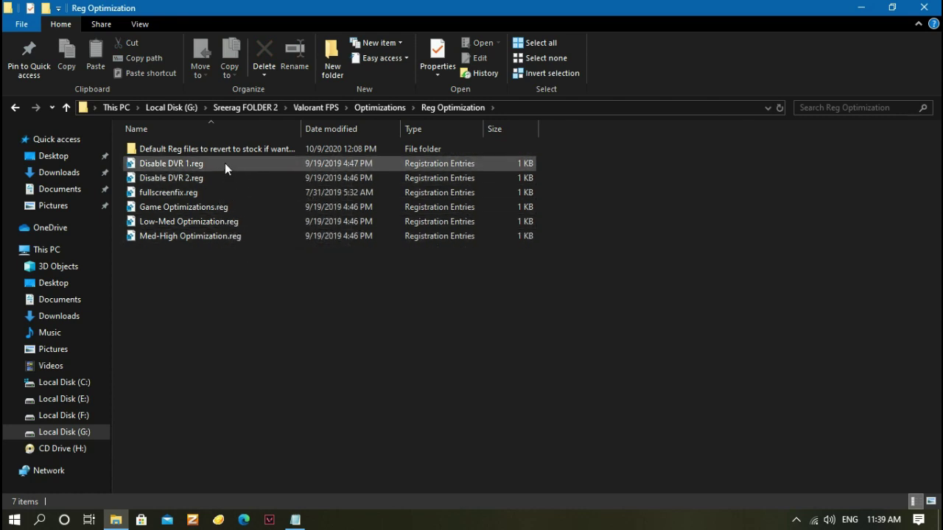
{"action": "double_click", "coordinate": [225, 162]}
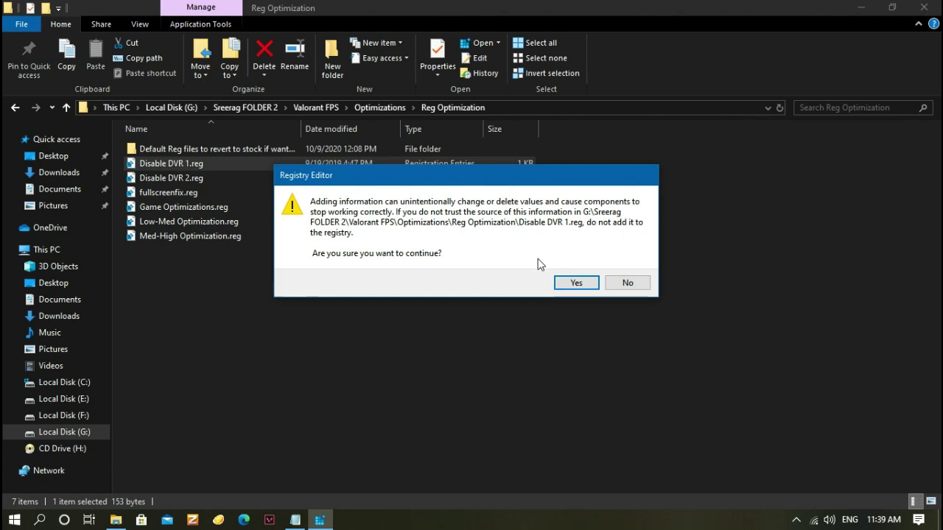
{"action": "left_click", "coordinate": [627, 282]}
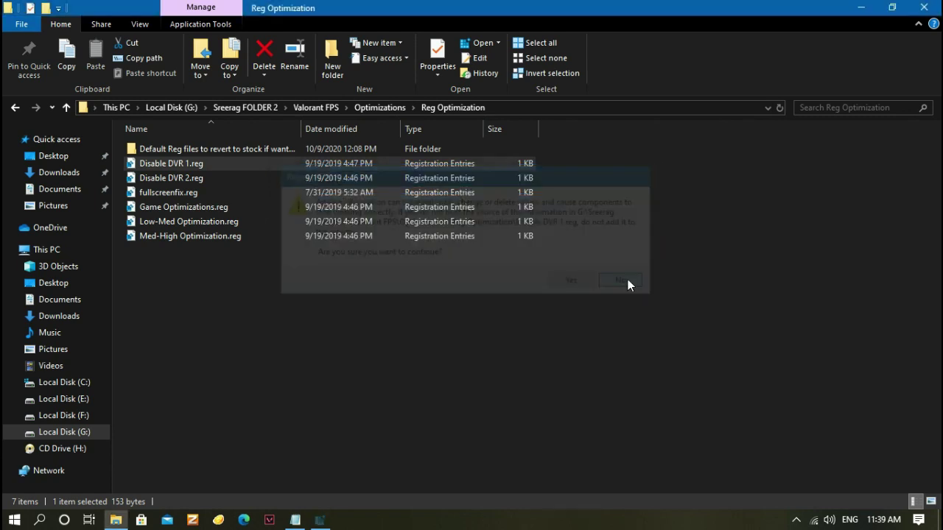
{"action": "left_click_drag", "start_coordinate": [293, 270], "coordinate": [266, 165]}
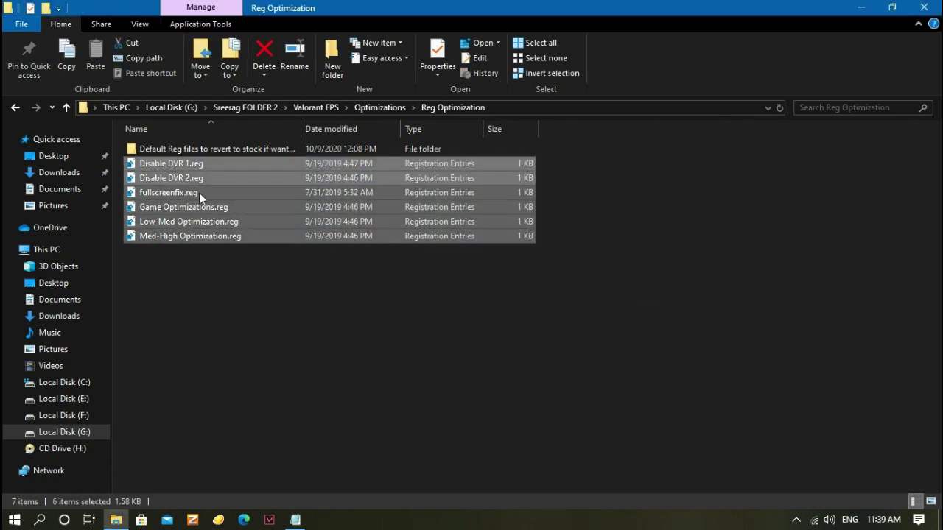
{"action": "left_click", "coordinate": [249, 279]}
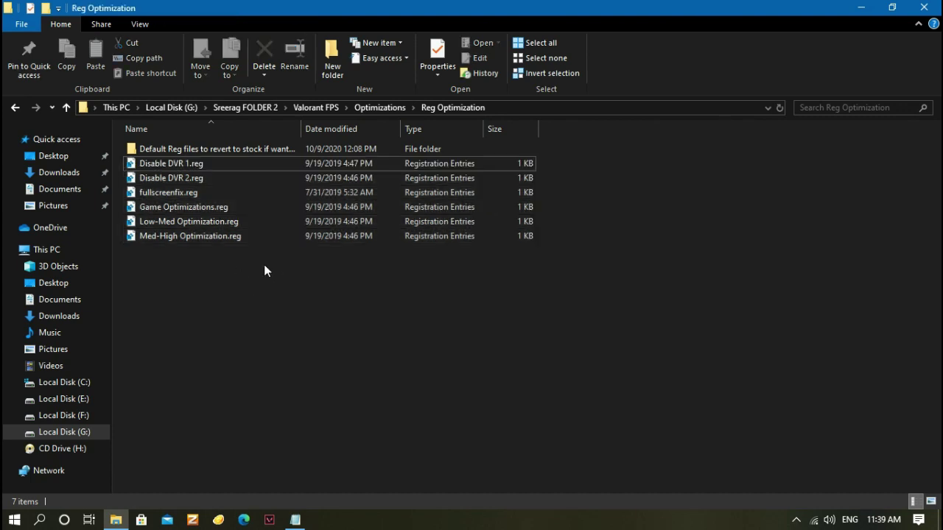
Look inside the Default Reg files folder, then go back to Valorant FPS
{"action": "double_click", "coordinate": [219, 151]}
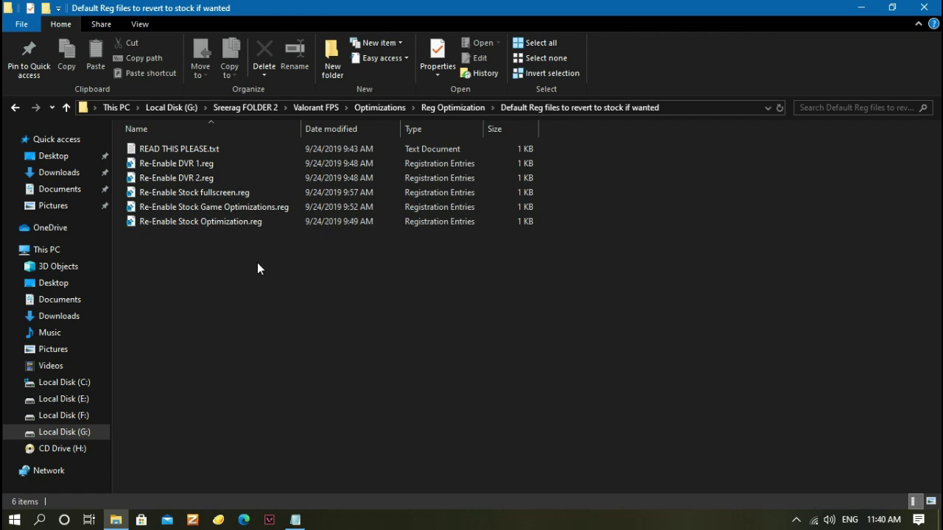
{"action": "left_click", "coordinate": [18, 110]}
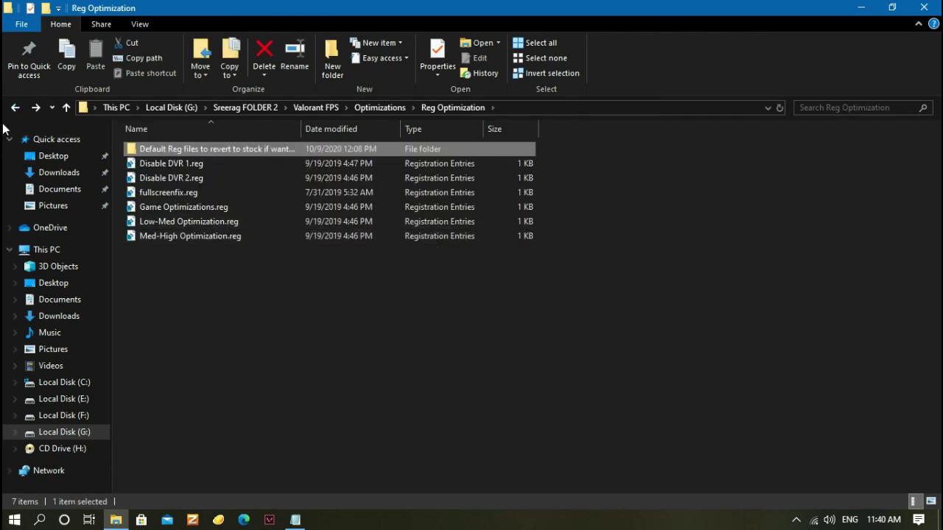
{"action": "left_click", "coordinate": [15, 109]}
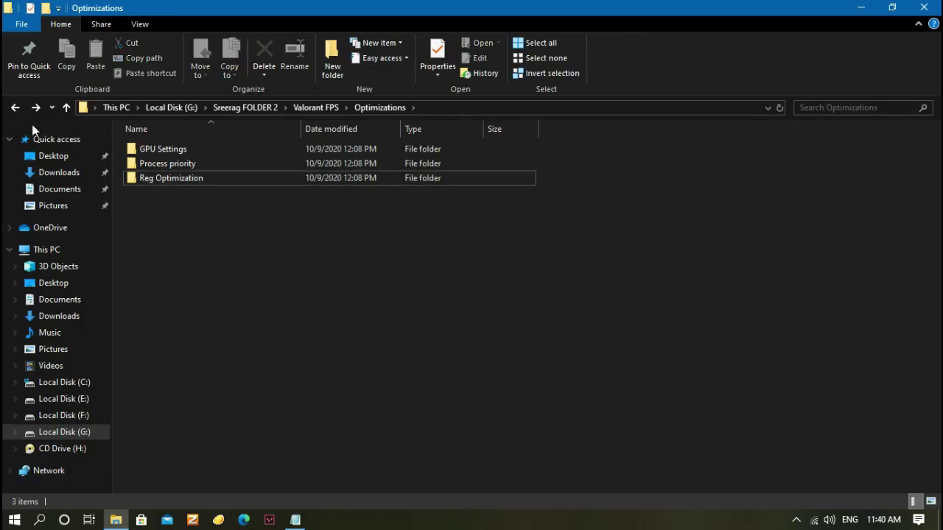
{"action": "left_click", "coordinate": [15, 109]}
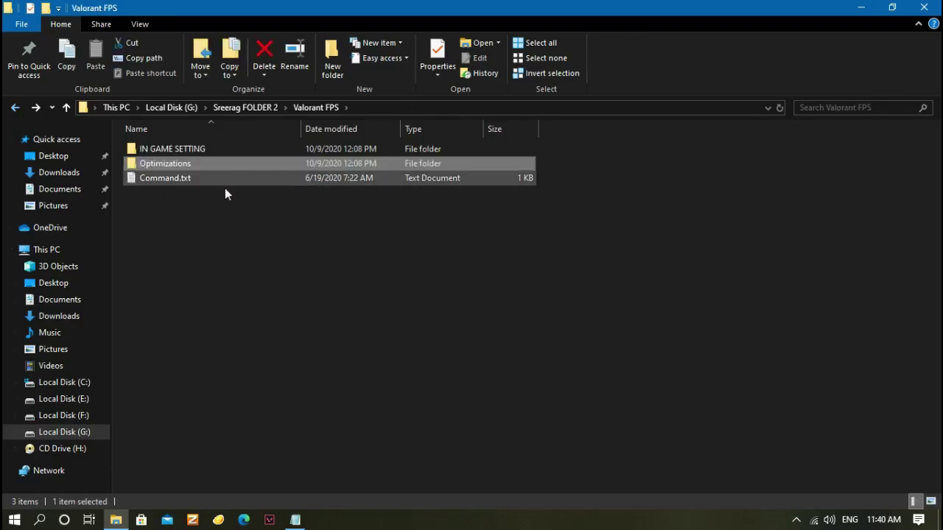
Copy the powercfg -duplicatescheme line from Command.txt, close Notepad, and minimize Explorer
{"action": "double_click", "coordinate": [157, 181]}
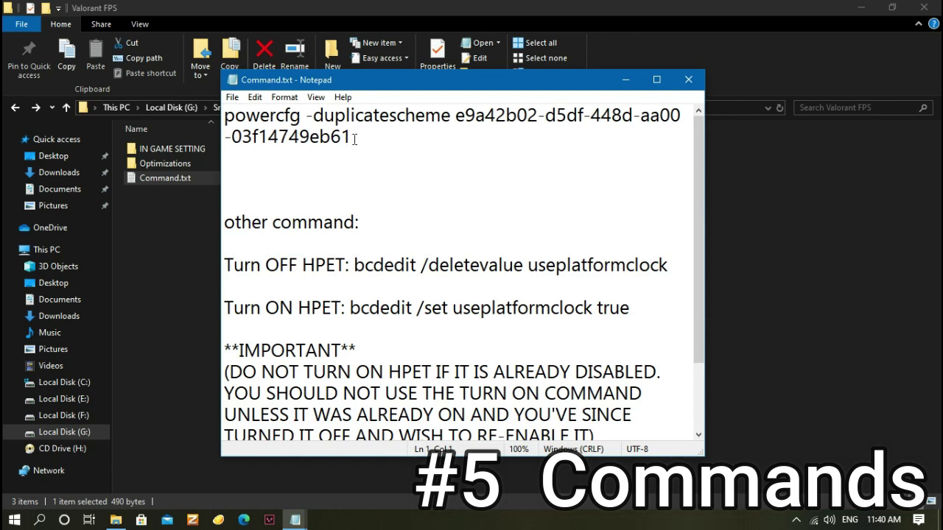
{"action": "left_click_drag", "start_coordinate": [352, 137], "coordinate": [219, 115]}
{"action": "key", "text": "ctrl+c"}
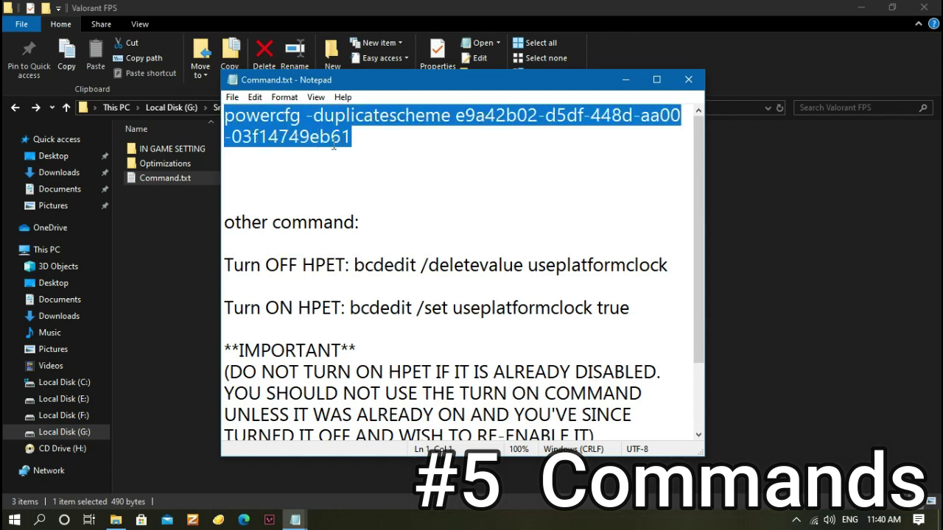
{"action": "left_click", "coordinate": [688, 80]}
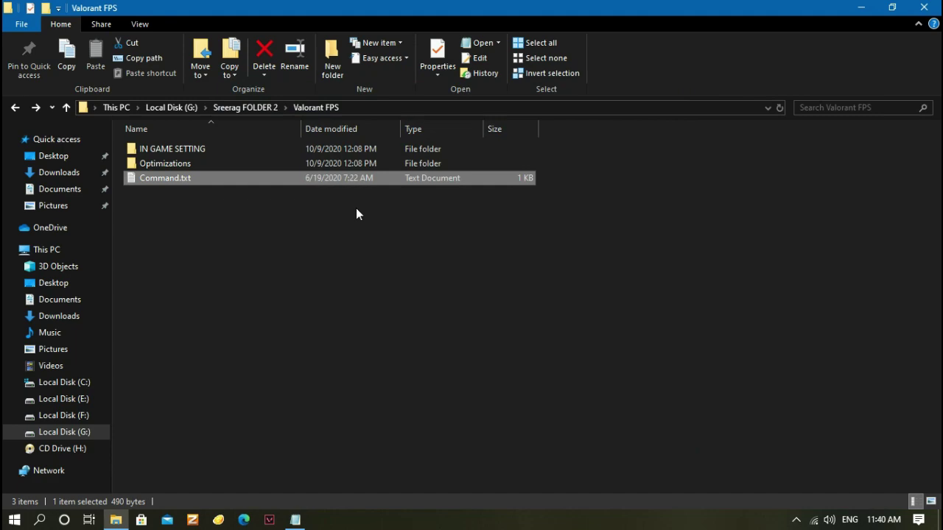
{"action": "left_click", "coordinate": [859, 8]}
Run the copied powercfg -duplicatescheme command in an administrator Command Prompt, then close it
{"action": "left_click", "coordinate": [14, 520]}
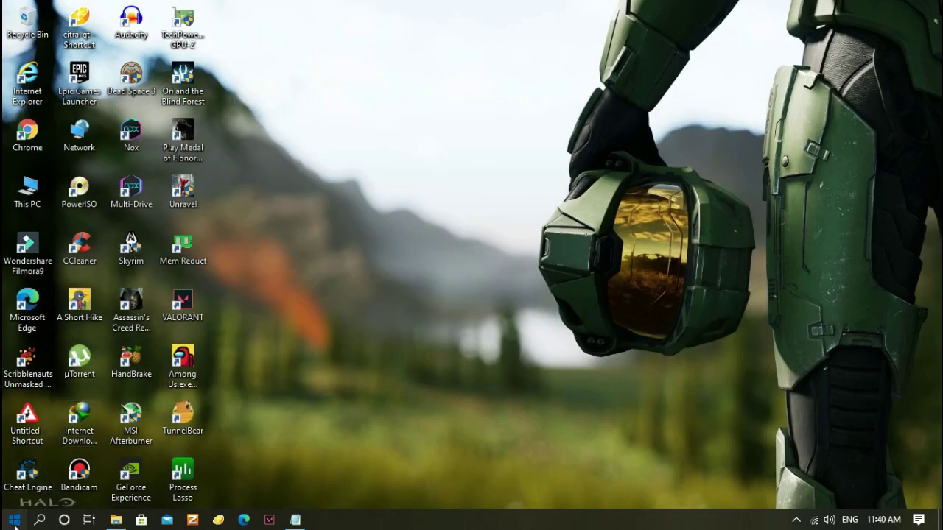
{"action": "left_click", "coordinate": [98, 475]}
{"action": "type", "text": "cms"}
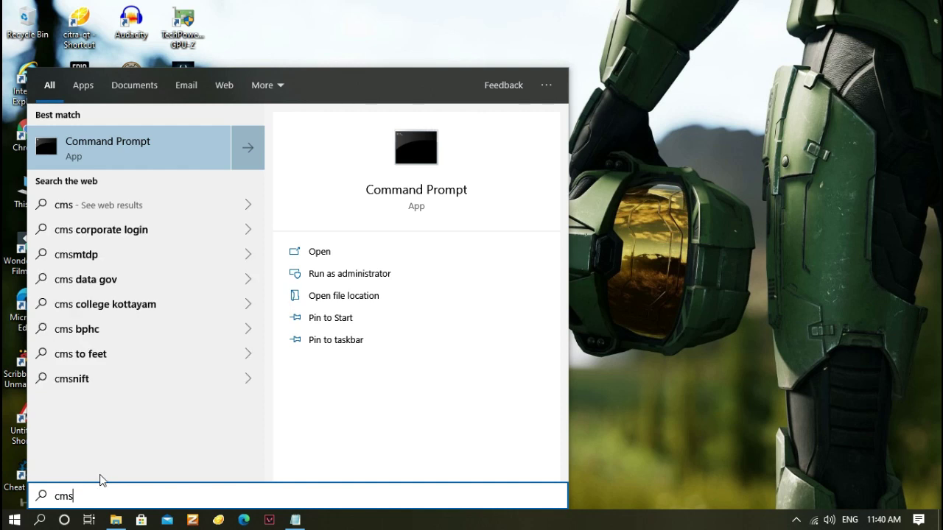
{"action": "key", "text": "BackSpace"}
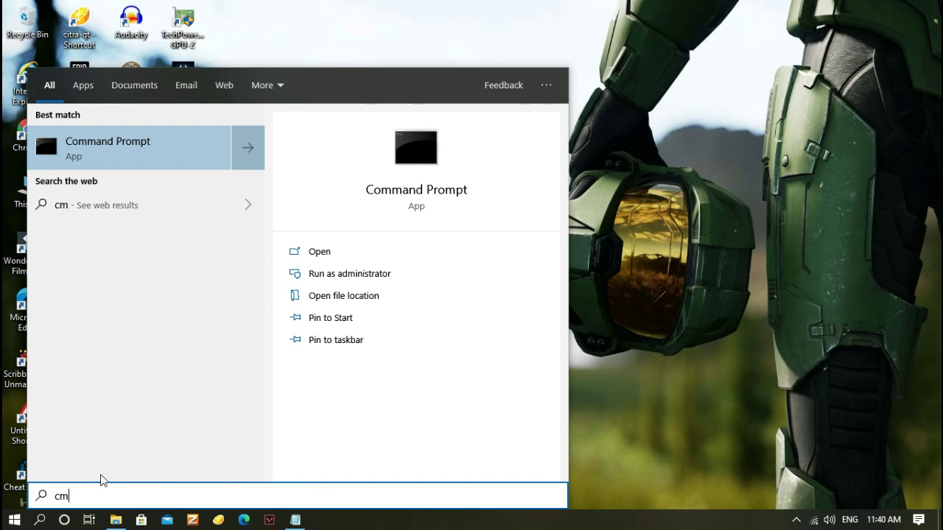
{"action": "right_click", "coordinate": [120, 148]}
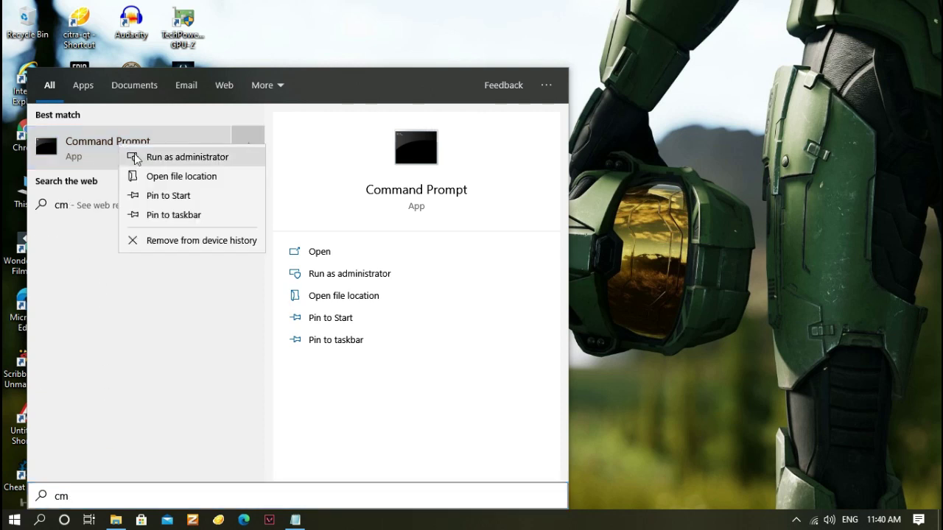
{"action": "left_click", "coordinate": [137, 157]}
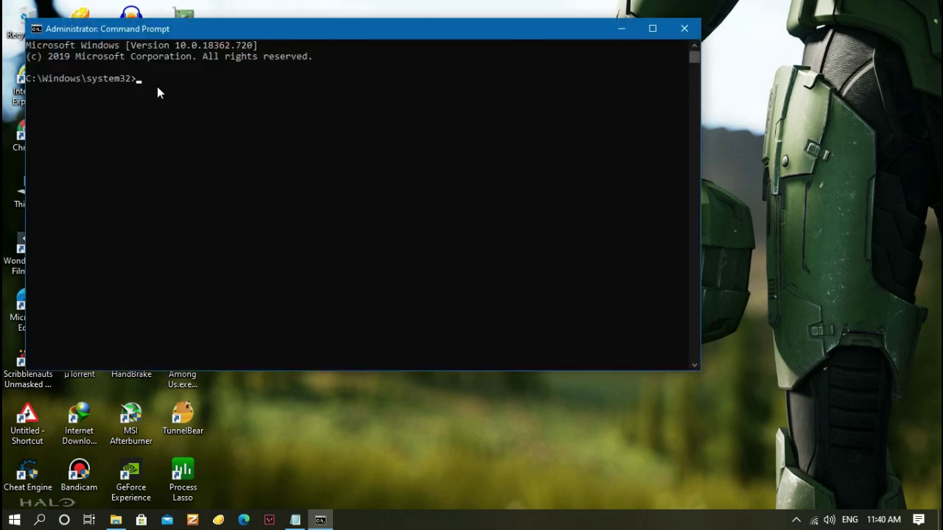
{"action": "right_click", "coordinate": [156, 89]}
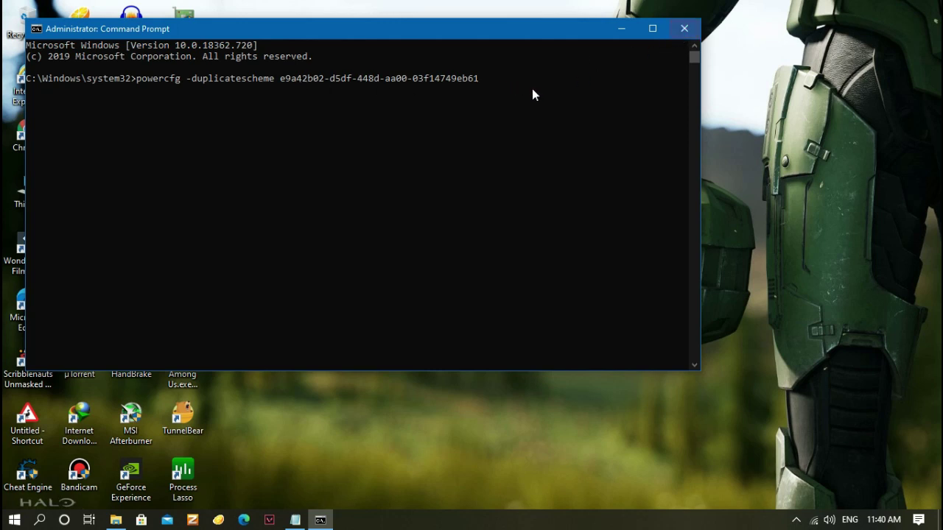
{"action": "left_click", "coordinate": [690, 35]}
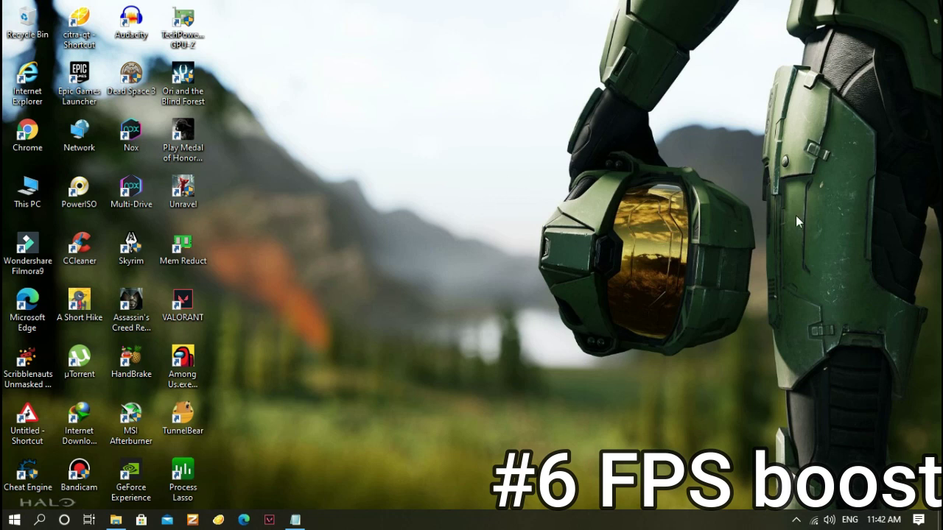
Browse from This PC through C:\Users\<user>\AppData\Local\VALORANT\Saved\Config\<ID> into the Windows folder
{"action": "double_click", "coordinate": [27, 190]}
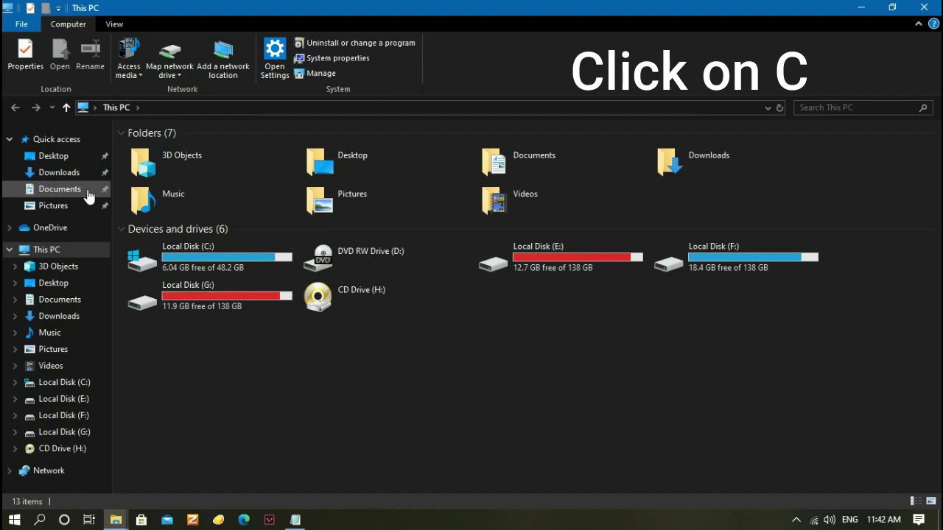
{"action": "double_click", "coordinate": [183, 254]}
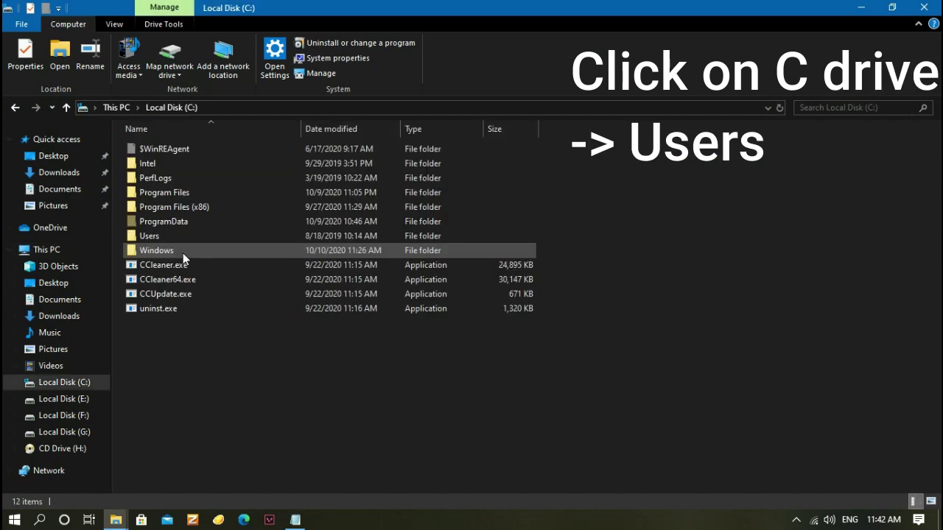
{"action": "double_click", "coordinate": [161, 236]}
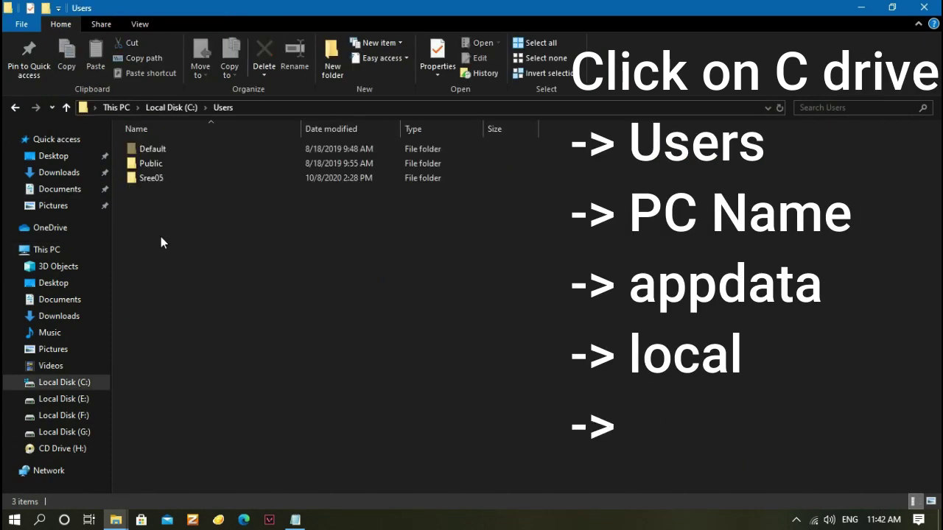
{"action": "double_click", "coordinate": [163, 179]}
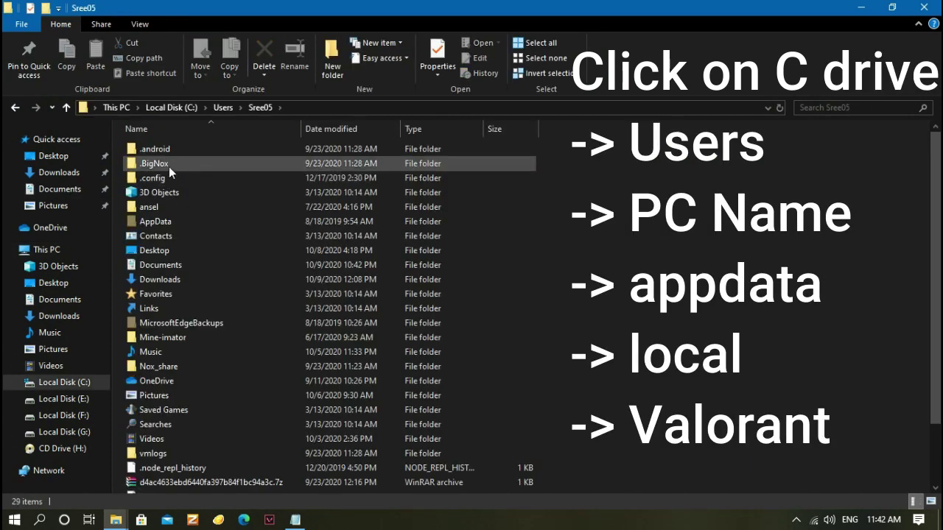
{"action": "double_click", "coordinate": [198, 230]}
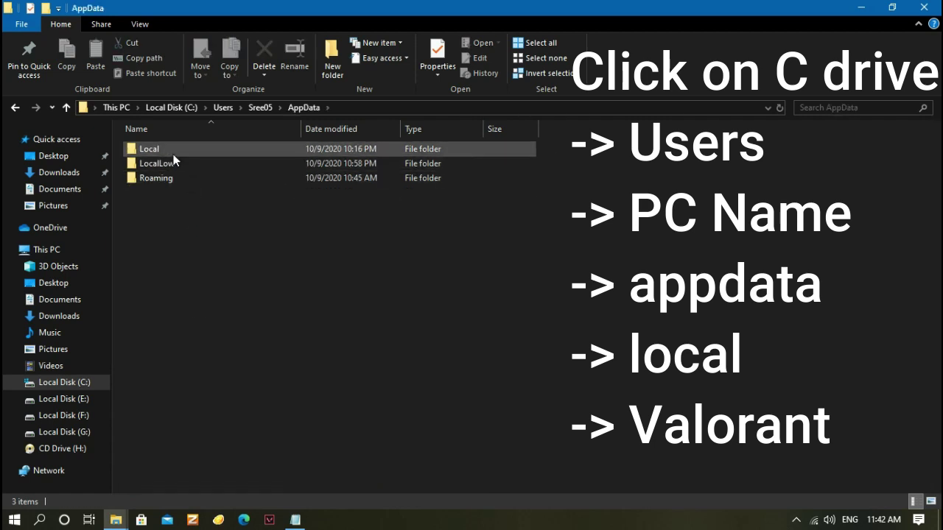
{"action": "double_click", "coordinate": [149, 148]}
{"action": "left_click_drag", "start_coordinate": [936, 196], "coordinate": [935, 415]}
{"action": "double_click", "coordinate": [260, 412]}
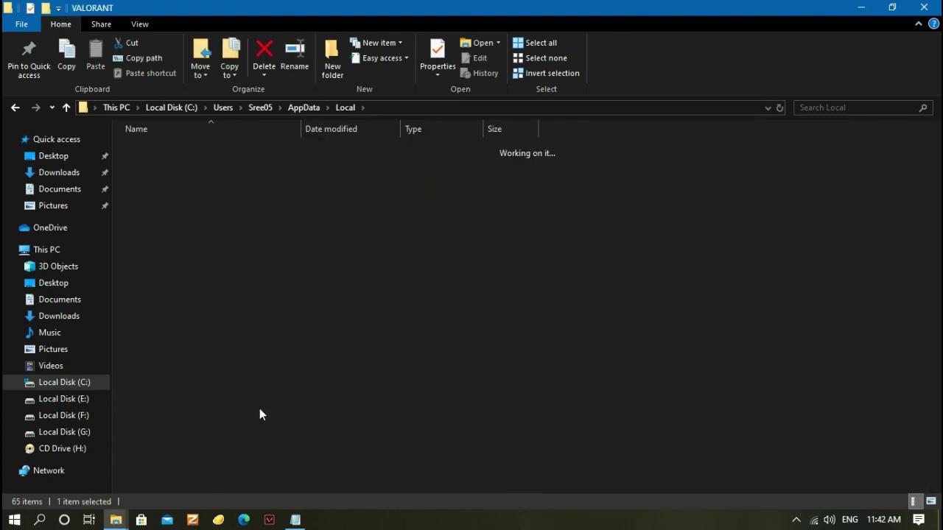
{"action": "double_click", "coordinate": [177, 147]}
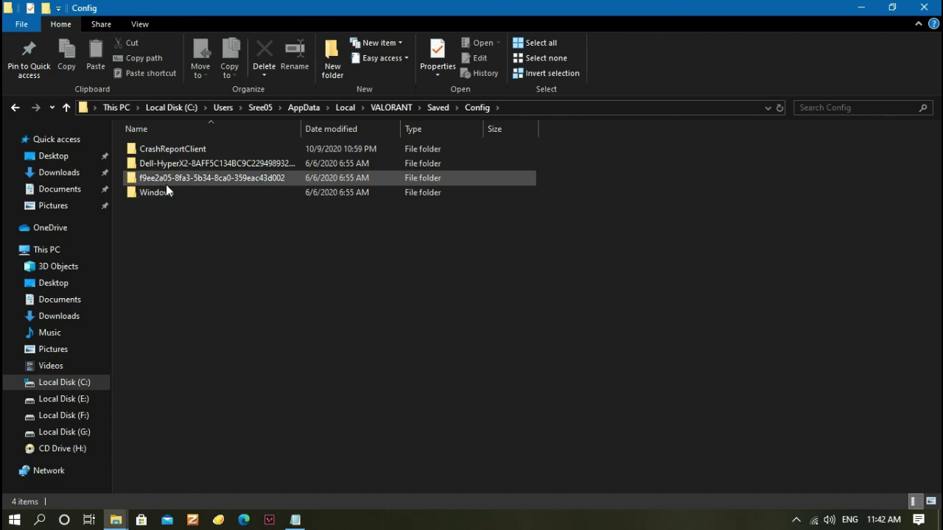
{"action": "double_click", "coordinate": [166, 179]}
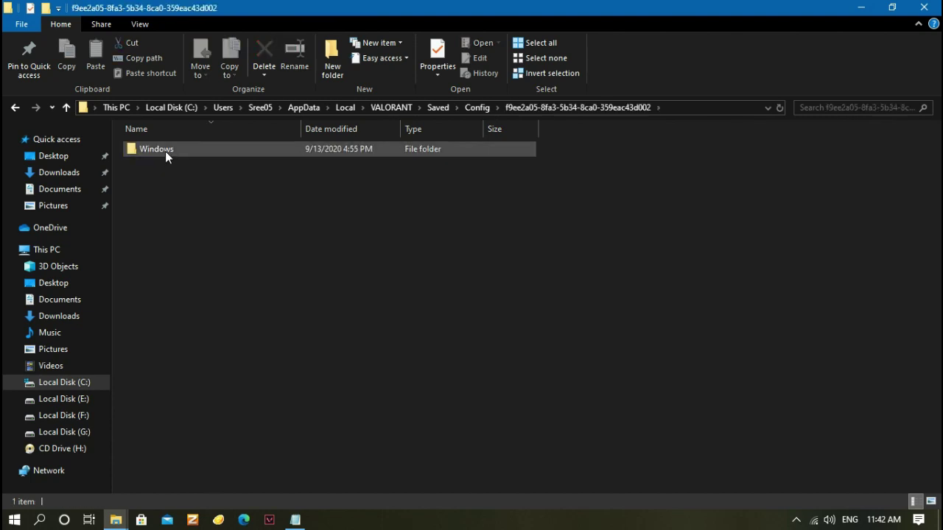
{"action": "double_click", "coordinate": [157, 148]}
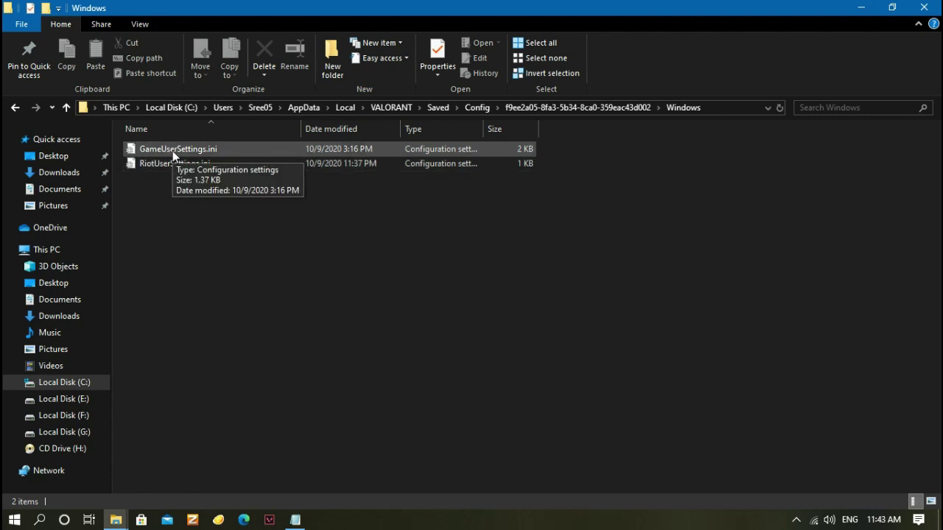
Clear GameUserSettings.ini's Read-only attribute in Properties, then open the file in Notepad
{"action": "left_click", "coordinate": [173, 151]}
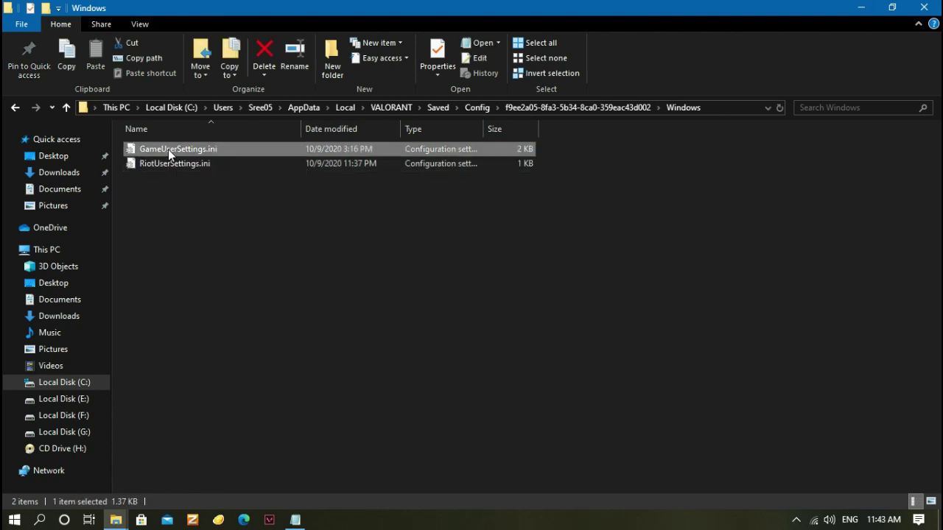
{"action": "right_click", "coordinate": [168, 149]}
{"action": "left_click", "coordinate": [256, 496]}
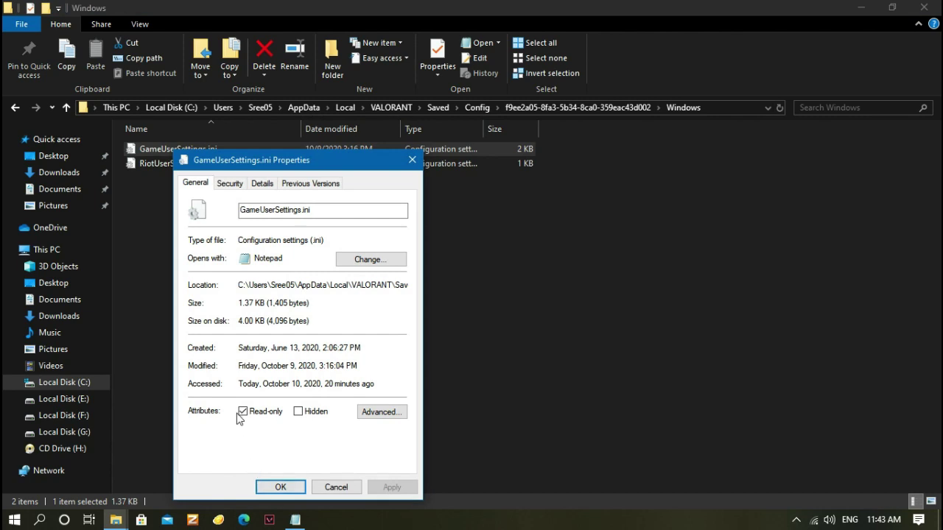
{"action": "left_click", "coordinate": [242, 413]}
{"action": "left_click", "coordinate": [244, 412]}
{"action": "left_click", "coordinate": [389, 488]}
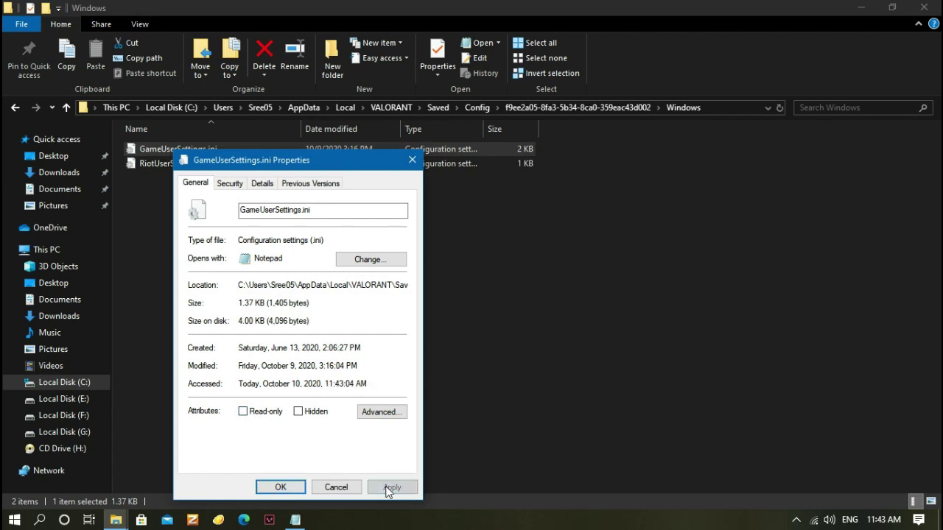
{"action": "left_click", "coordinate": [280, 487]}
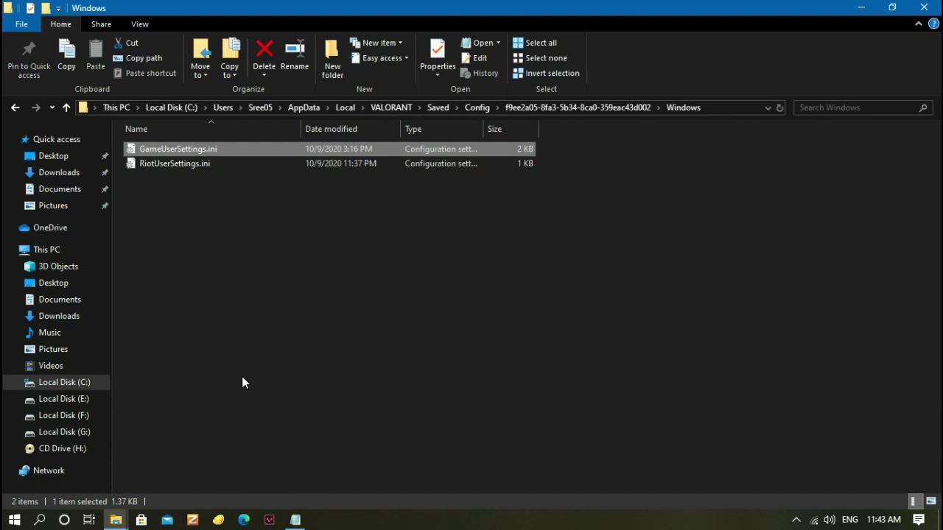
{"action": "double_click", "coordinate": [198, 154]}
Edit the sg.ResolutionQuality value to 70 in Notepad and save the file
{"action": "left_click_drag", "start_coordinate": [697, 192], "coordinate": [715, 419]}
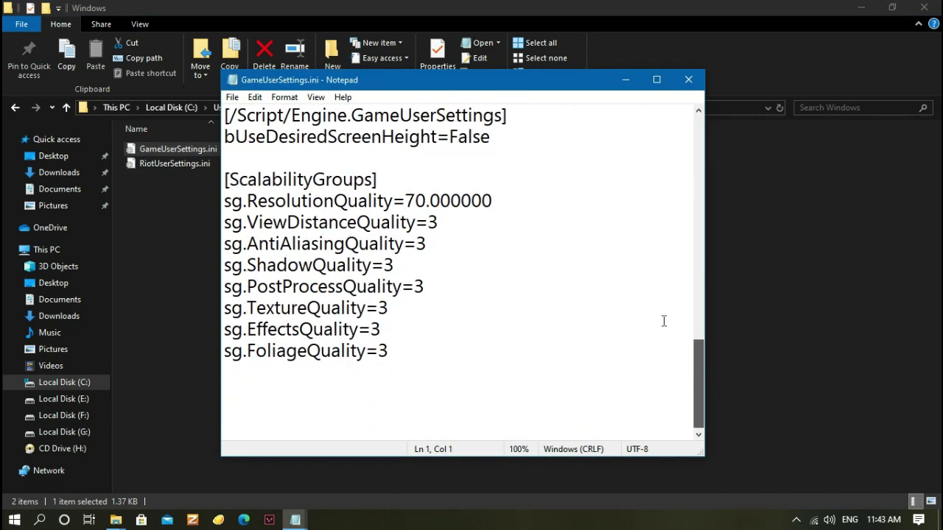
{"action": "left_click_drag", "start_coordinate": [405, 201], "coordinate": [433, 201]}
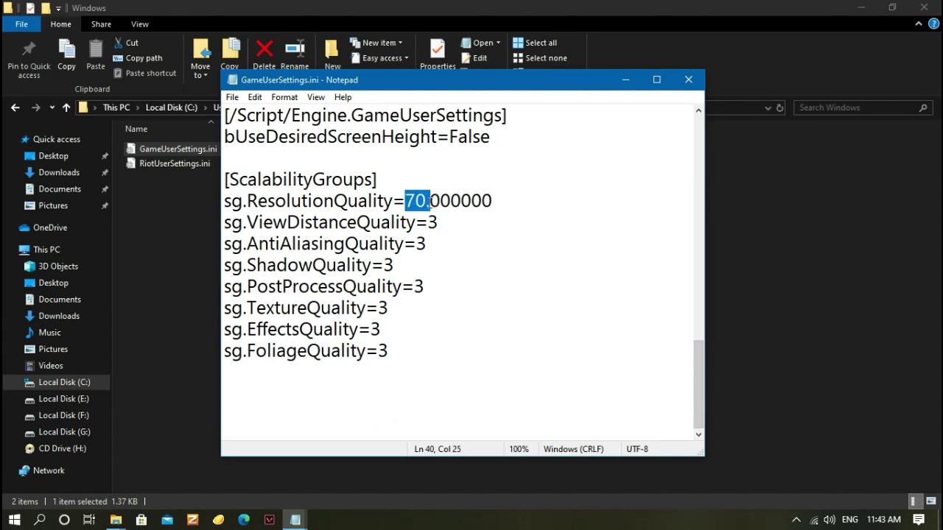
{"action": "left_click", "coordinate": [537, 206]}
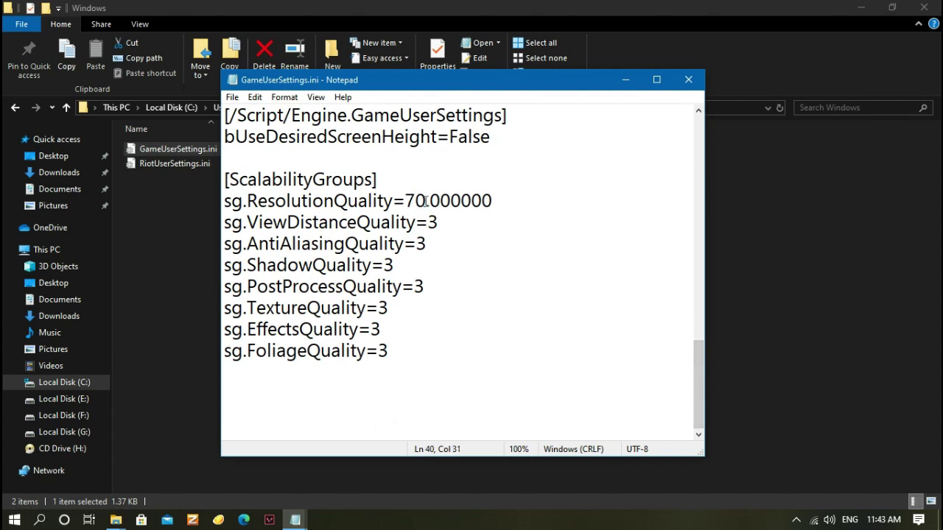
{"action": "left_click_drag", "start_coordinate": [425, 201], "coordinate": [404, 201]}
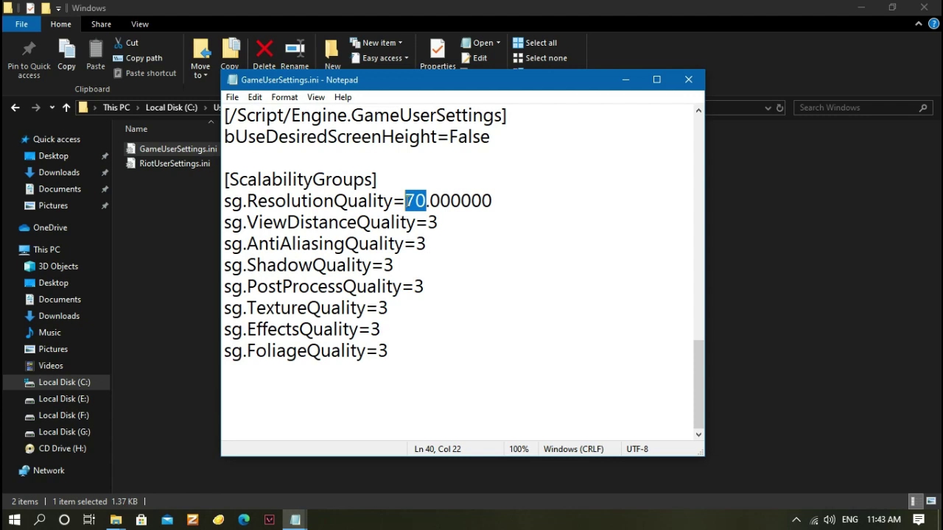
{"action": "type", "text": "80"}
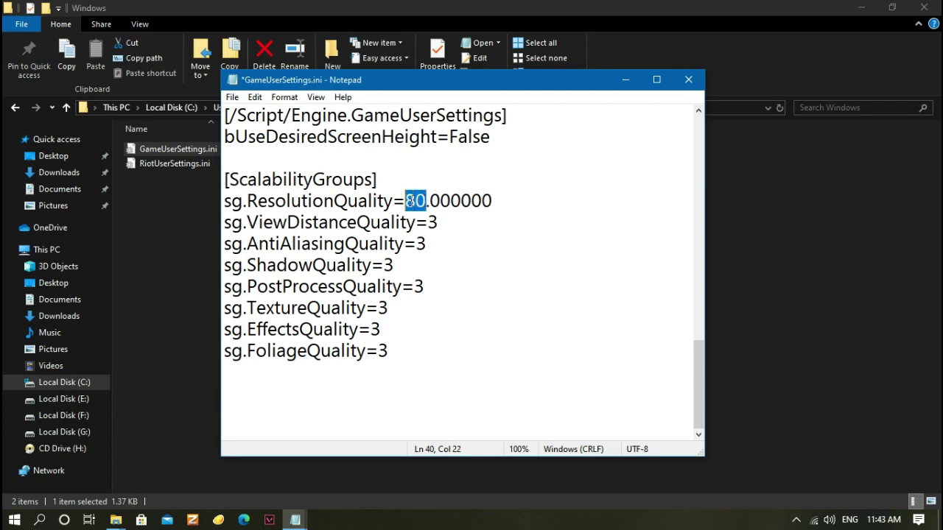
{"action": "type", "text": "0"}
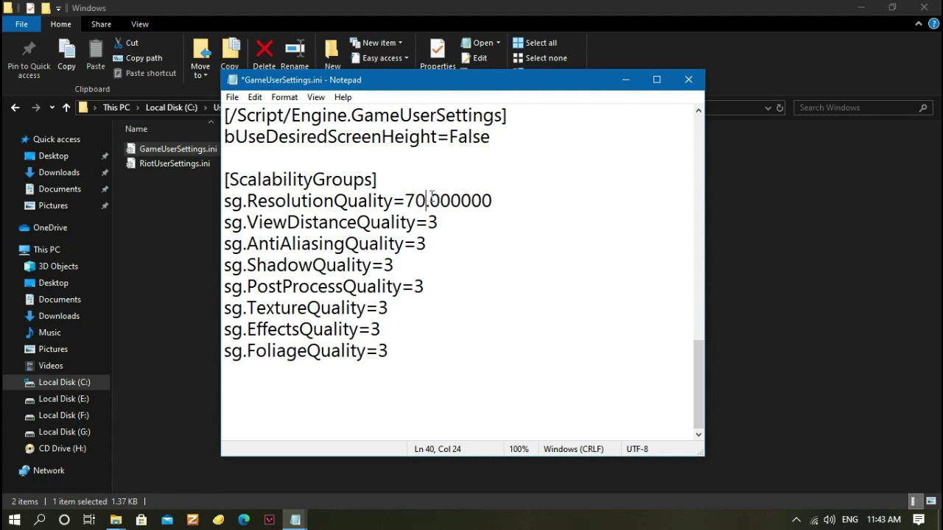
{"action": "left_click_drag", "start_coordinate": [427, 201], "coordinate": [406, 200]}
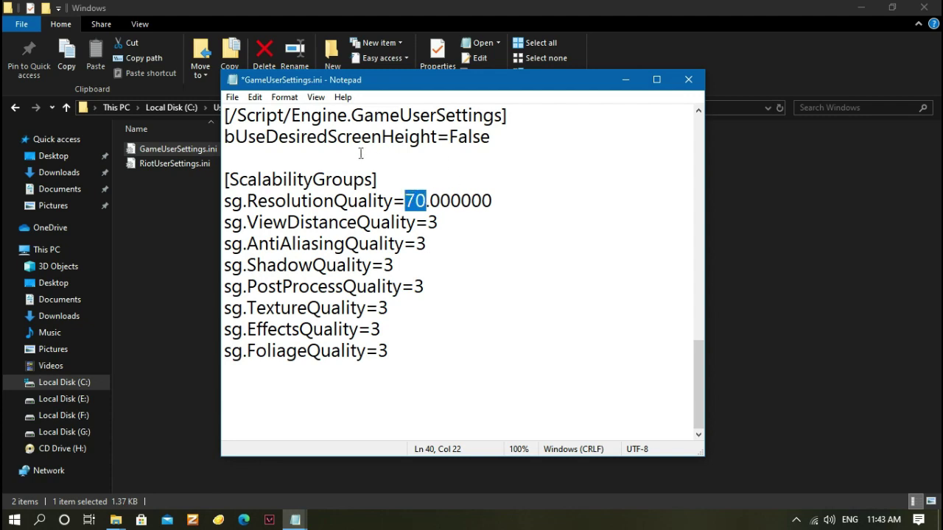
{"action": "left_click", "coordinate": [232, 97]}
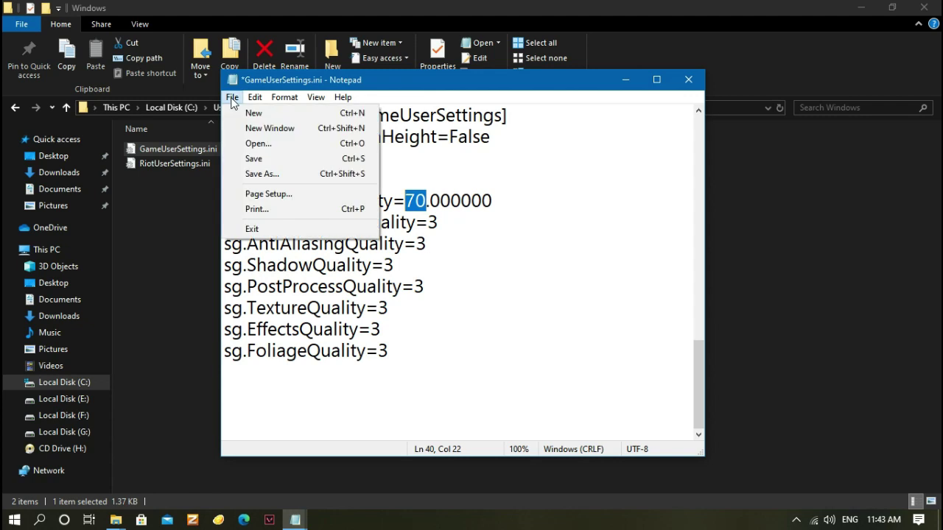
{"action": "left_click", "coordinate": [253, 160]}
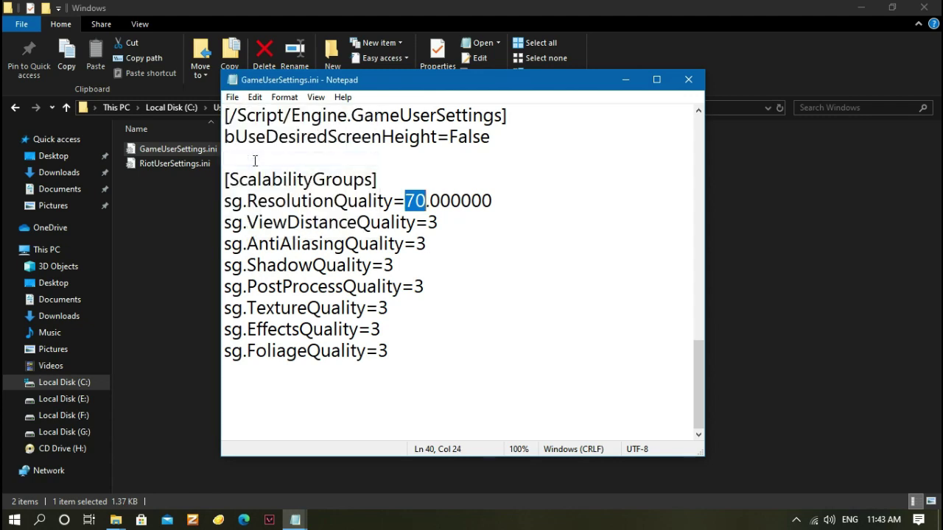
Close Notepad, mark GameUserSettings.ini Read-only again, and minimize Explorer to the desktop
{"action": "left_click", "coordinate": [700, 87]}
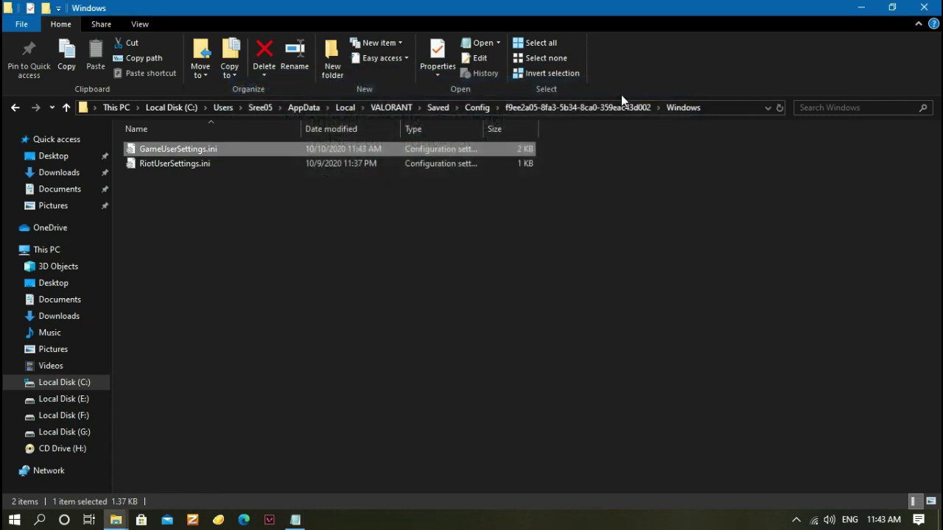
{"action": "right_click", "coordinate": [306, 146]}
{"action": "left_click", "coordinate": [369, 485]}
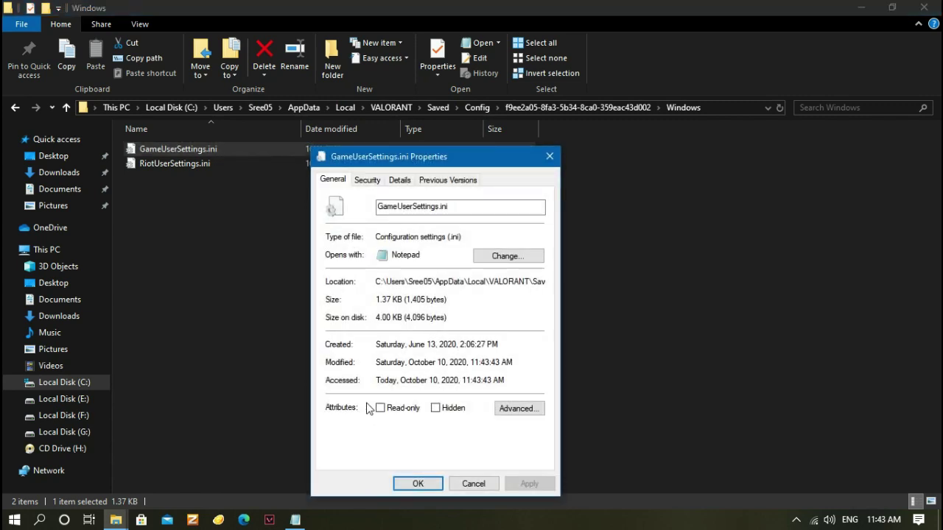
{"action": "left_click", "coordinate": [529, 484]}
{"action": "left_click", "coordinate": [418, 484]}
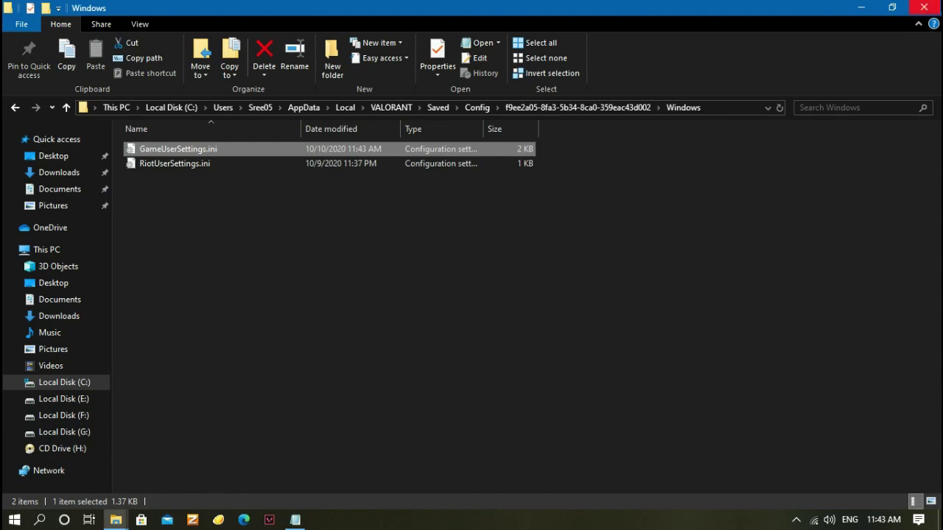
{"action": "left_click", "coordinate": [860, 7]}
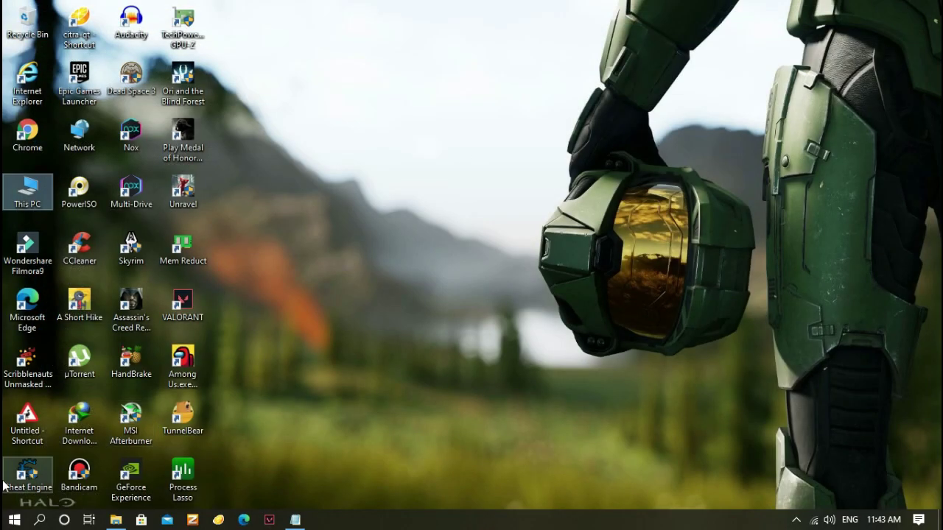
{"action": "left_click", "coordinate": [9, 522]}
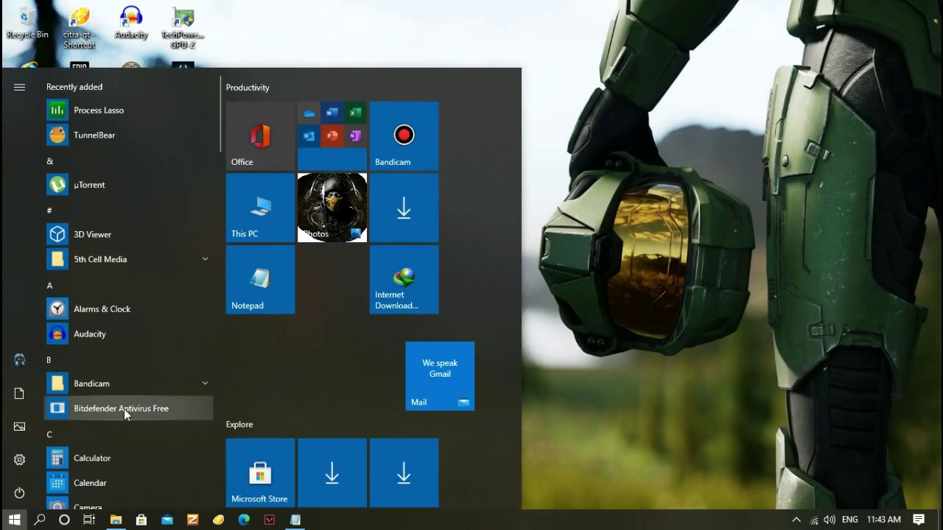
{"action": "type", "text": "powe"}
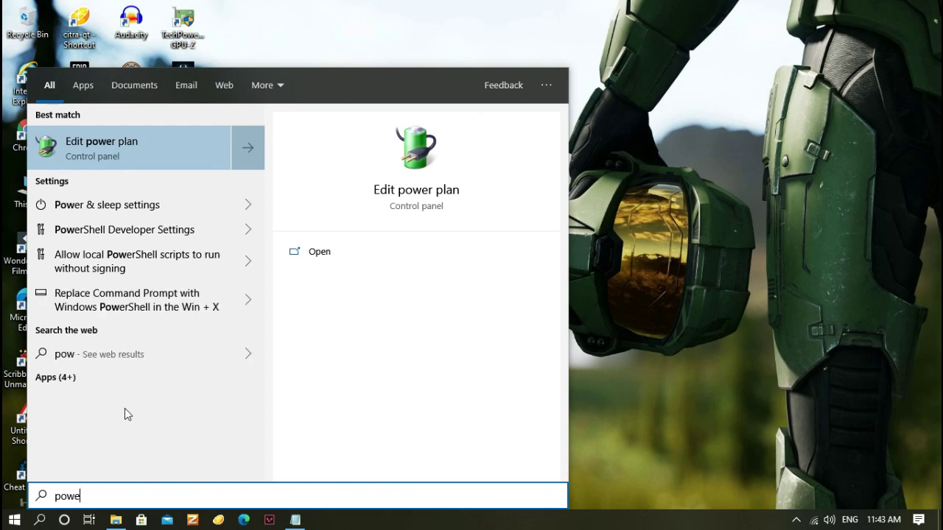
{"action": "type", "text": "r"}
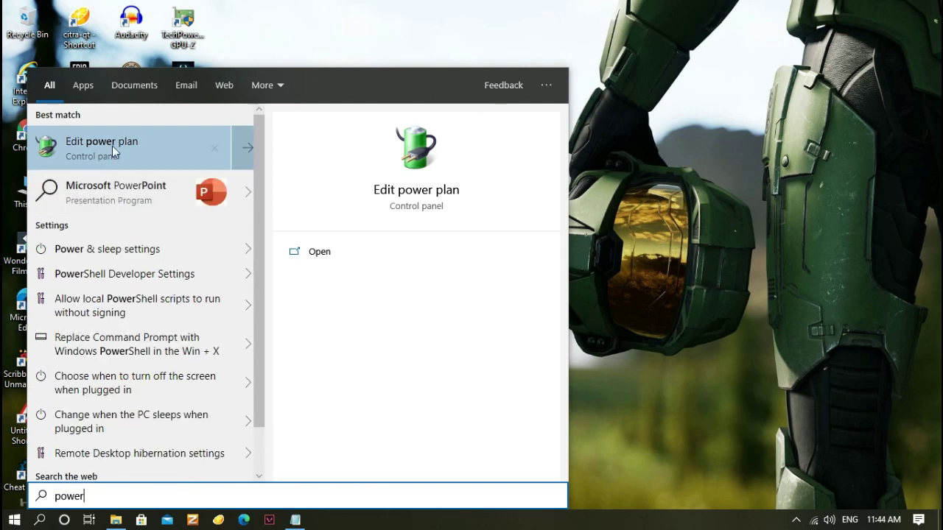
{"action": "left_click", "coordinate": [113, 150]}
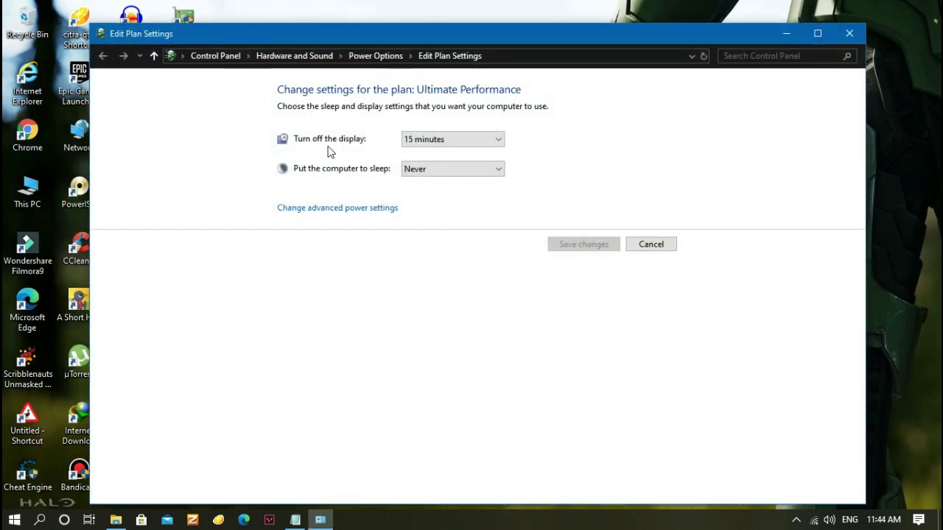
{"action": "left_click", "coordinate": [374, 57]}
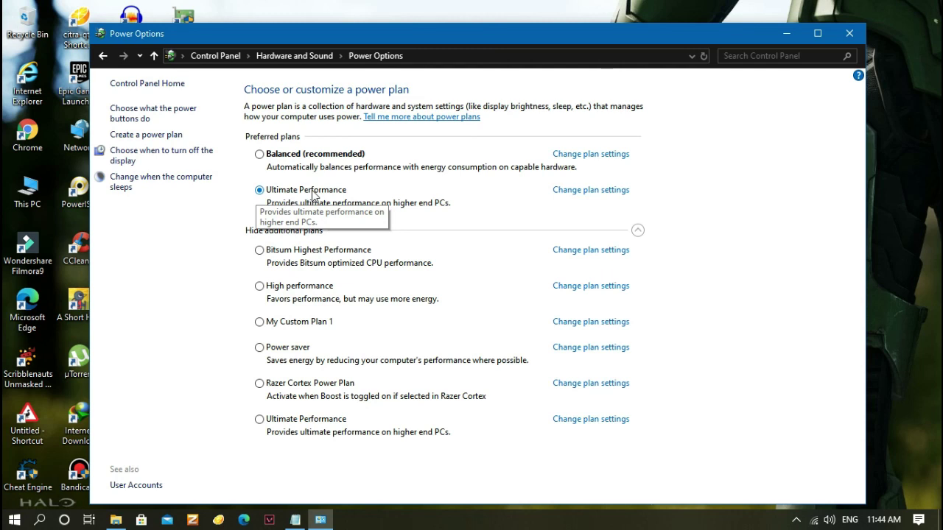
{"action": "left_click", "coordinate": [850, 33]}
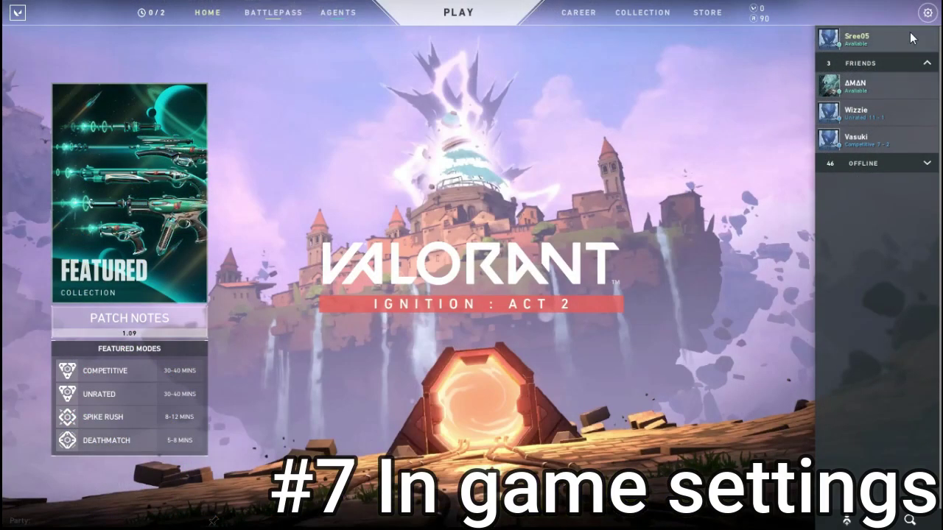
Open Valorant's Video settings, review Graphics Quality, then view the General display and FPS limit options
{"action": "left_click", "coordinate": [927, 12]}
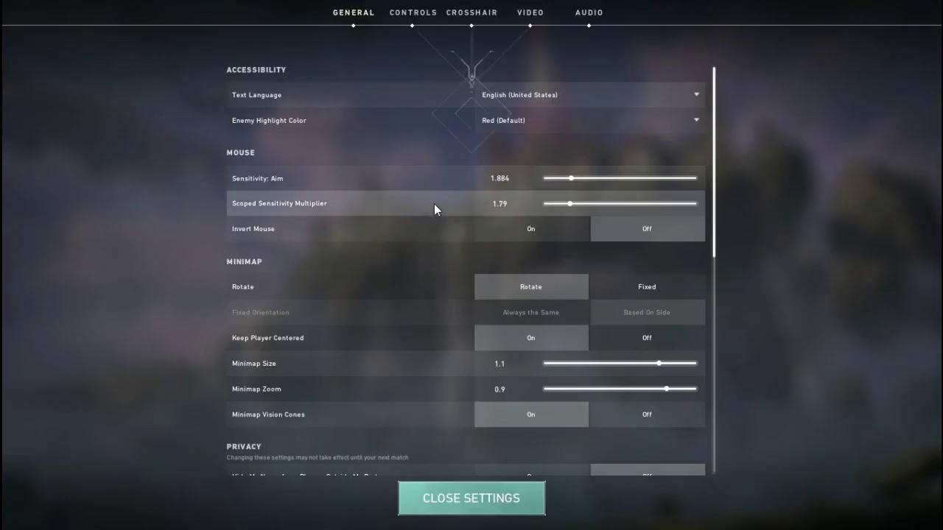
{"action": "left_click", "coordinate": [530, 18]}
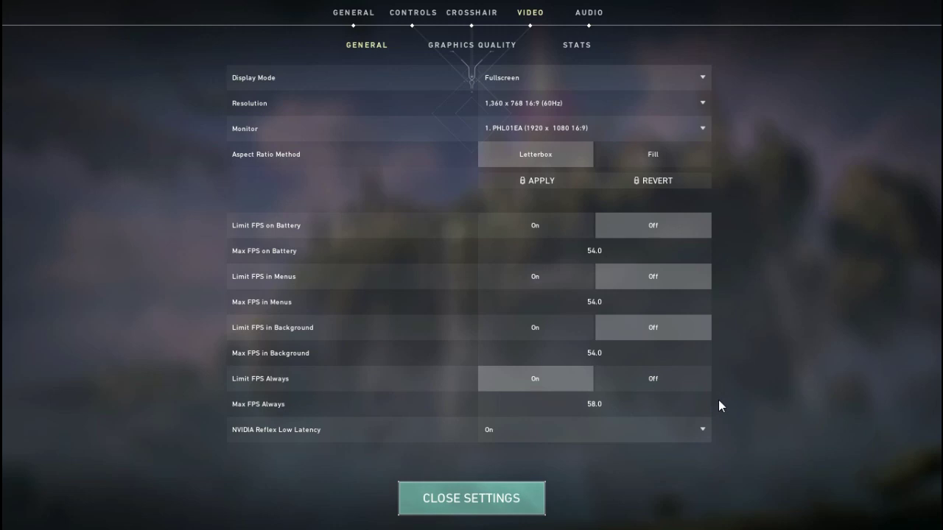
{"action": "left_click", "coordinate": [466, 47]}
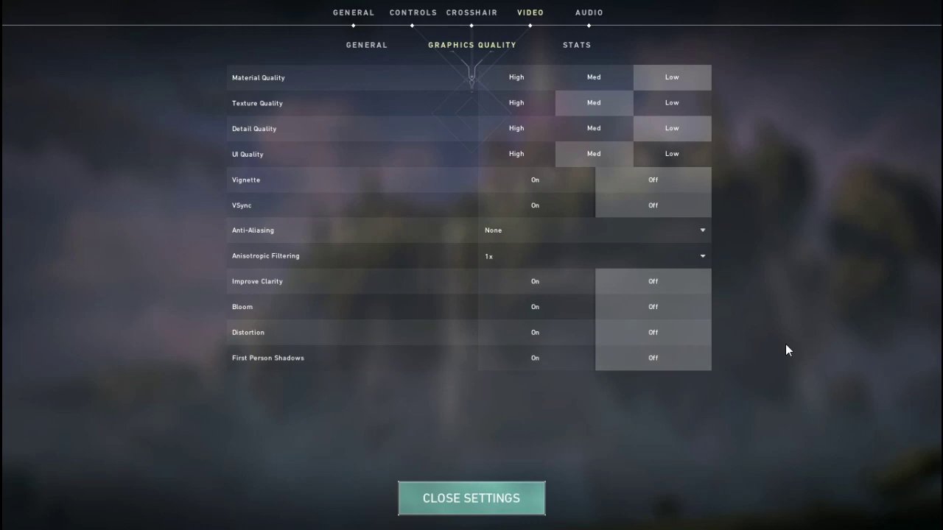
{"action": "left_click", "coordinate": [386, 53]}
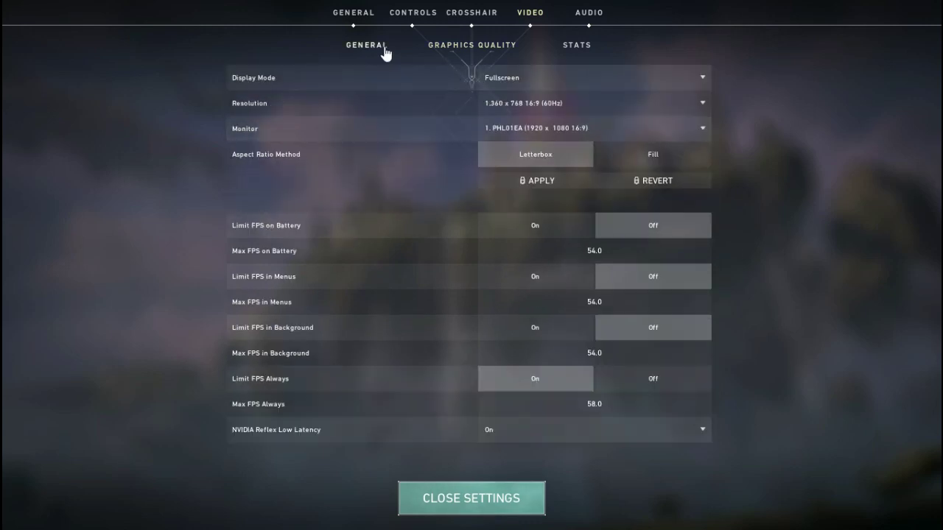
Set Network Buffering to Moderate under General settings, then close settings
{"action": "left_click", "coordinate": [351, 12]}
{"action": "scroll", "coordinate": [421, 177], "scroll_direction": "down", "scroll_amount": 2}
{"action": "scroll", "coordinate": [454, 306], "scroll_direction": "up", "scroll_amount": 2}
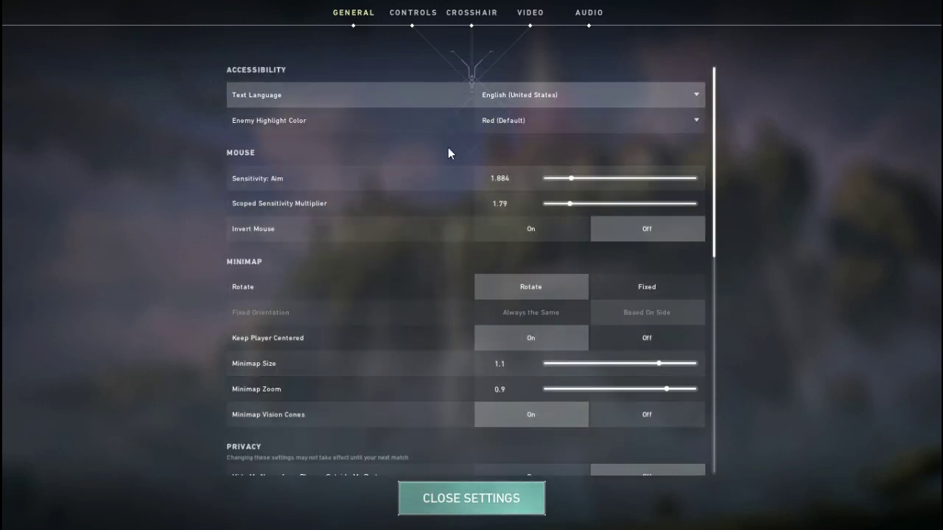
{"action": "scroll", "coordinate": [447, 348], "scroll_direction": "down", "scroll_amount": 5}
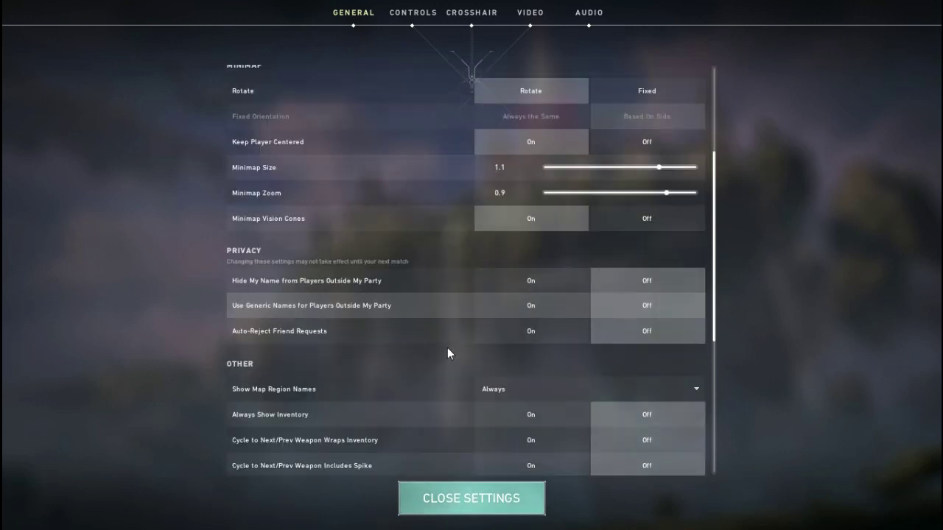
{"action": "scroll", "coordinate": [448, 352], "scroll_direction": "down", "scroll_amount": 2}
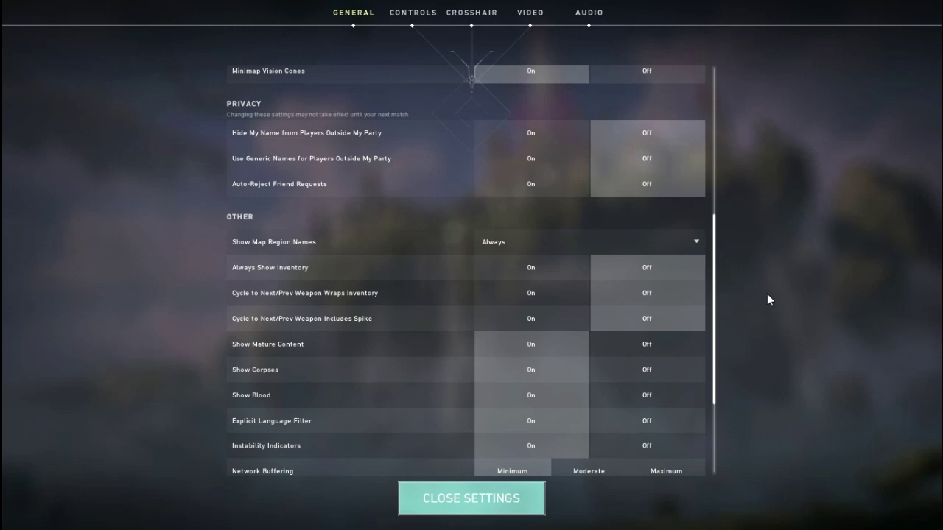
{"action": "scroll", "coordinate": [693, 374], "scroll_direction": "down", "scroll_amount": 1}
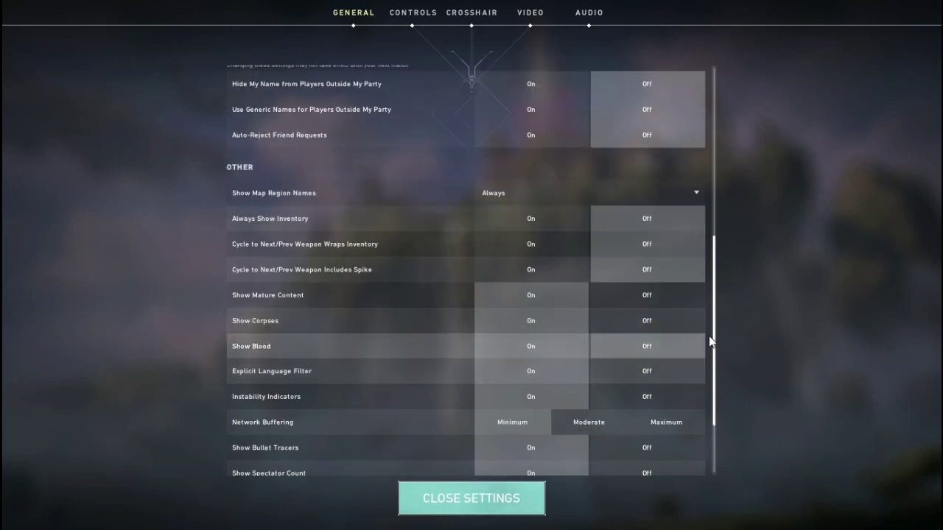
{"action": "left_click", "coordinate": [601, 422]}
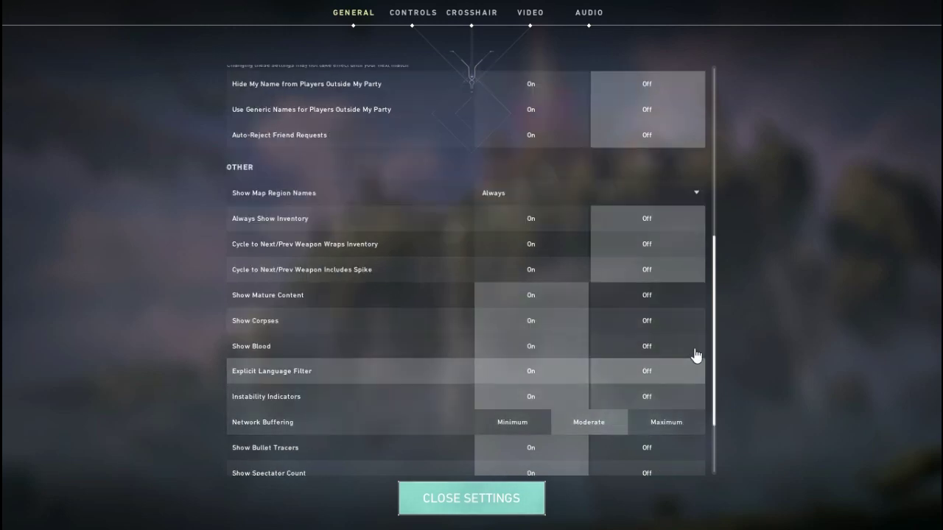
{"action": "scroll", "coordinate": [703, 353], "scroll_direction": "down", "scroll_amount": 1}
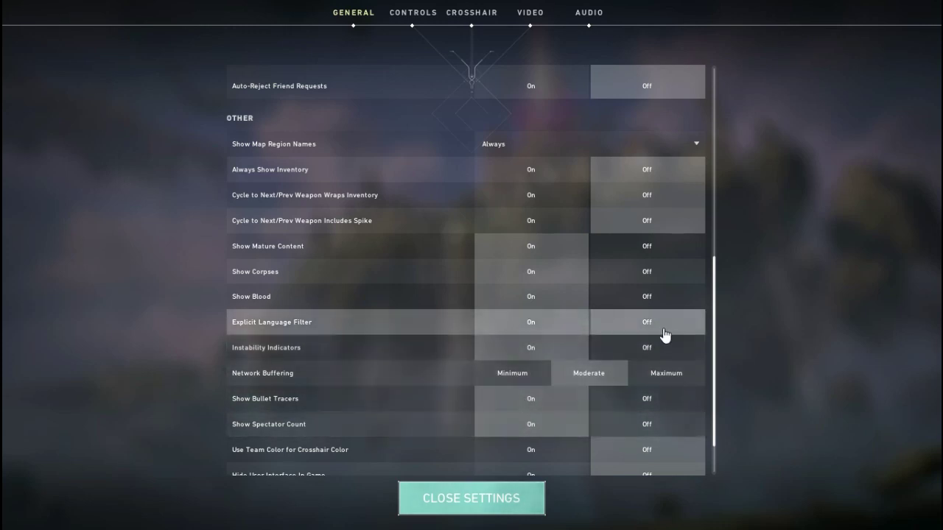
{"action": "scroll", "coordinate": [684, 354], "scroll_direction": "down", "scroll_amount": 1}
{"action": "scroll", "coordinate": [690, 370], "scroll_direction": "down", "scroll_amount": 1}
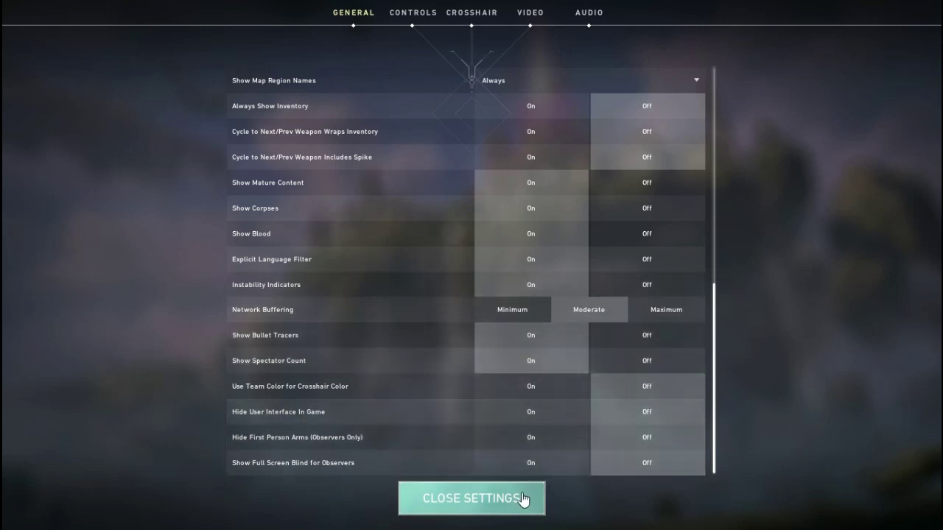
{"action": "left_click", "coordinate": [521, 498]}
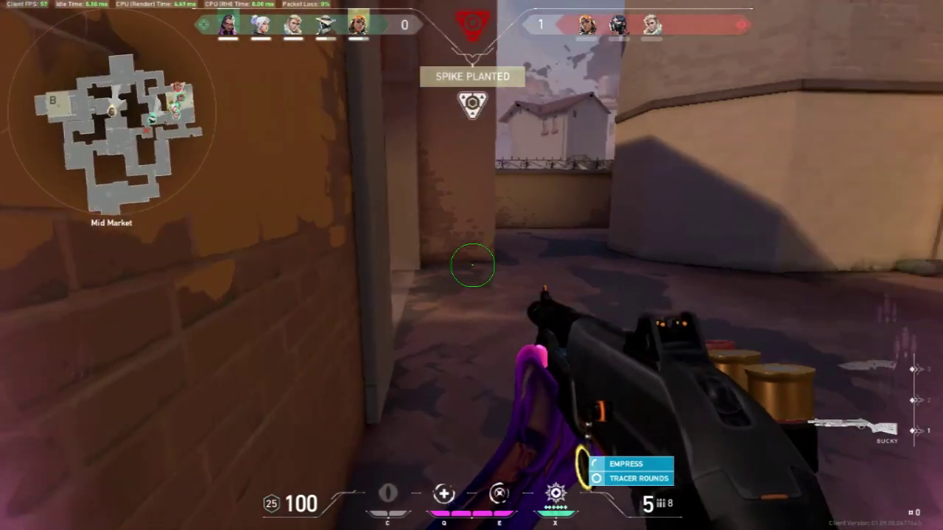
Push through the alley, shoot the remaining defenders, and use Dismiss to win the round
{"action": "key", "text": "w"}
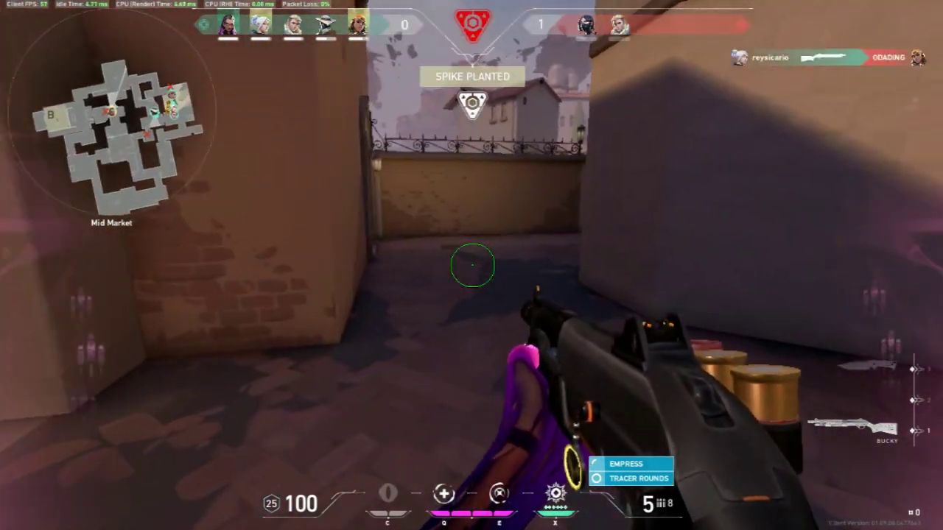
{"action": "key", "text": "w"}
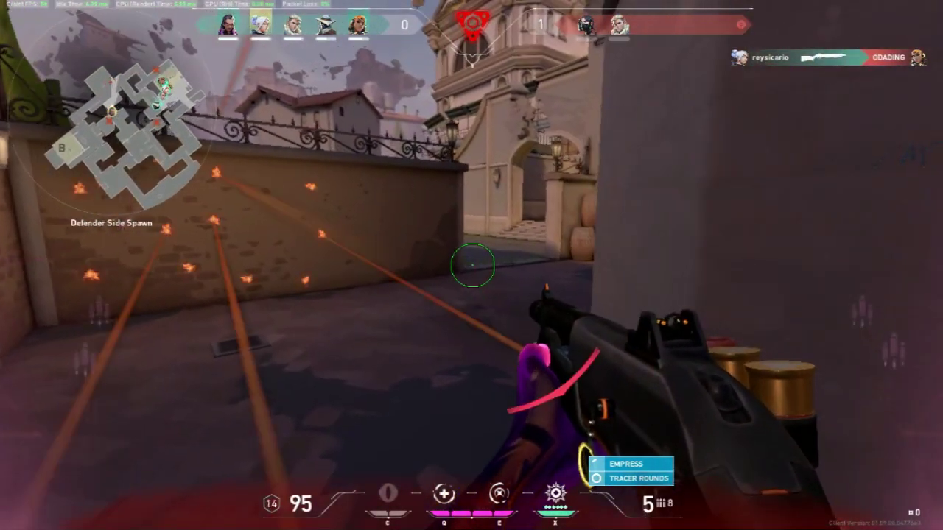
{"action": "key", "text": "w"}
{"action": "left_click", "coordinate": [472, 264]}
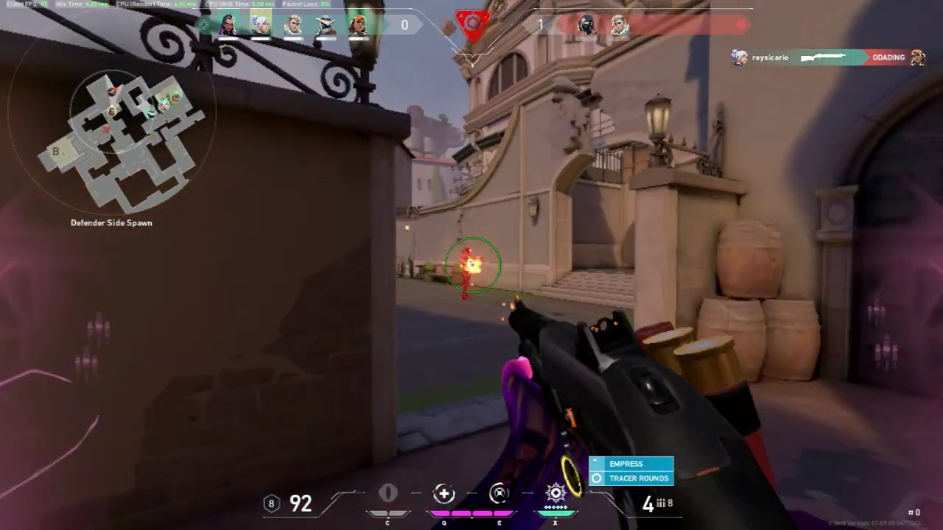
{"action": "left_click", "coordinate": [472, 264]}
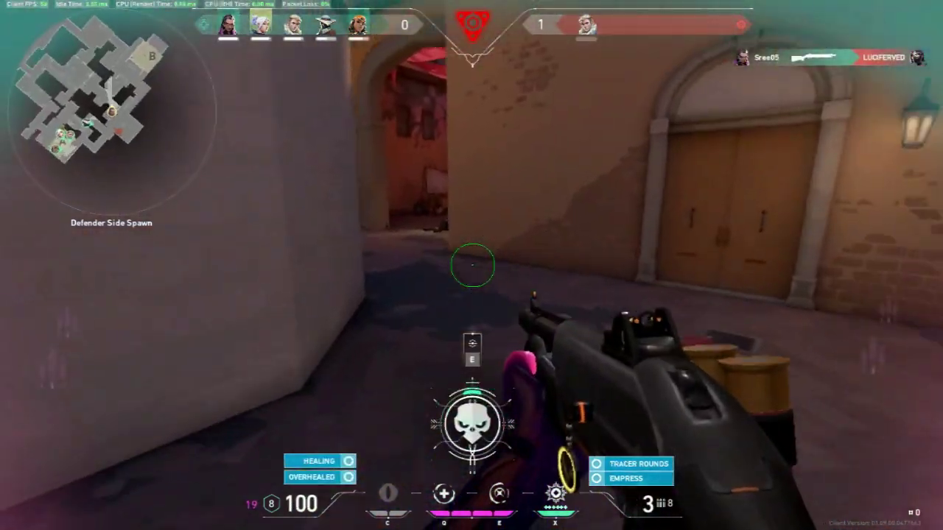
{"action": "key", "text": "e"}
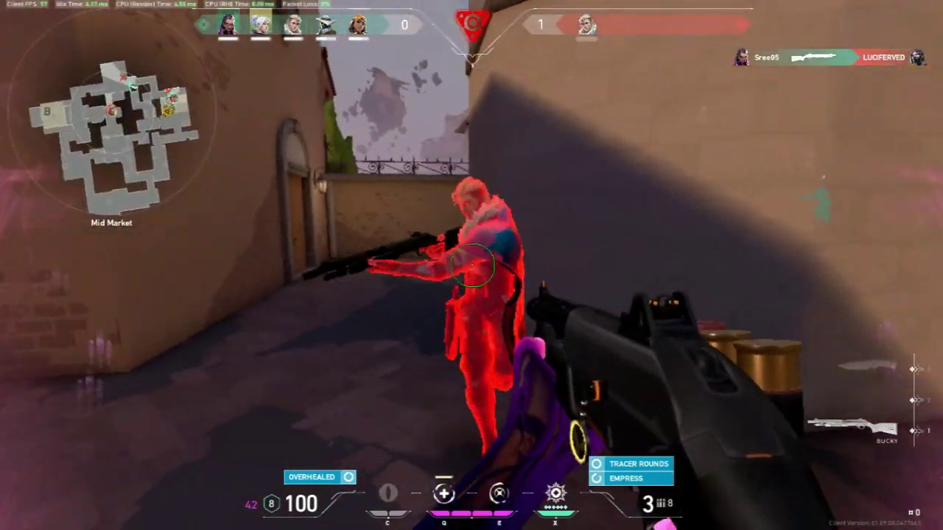
{"action": "left_click", "coordinate": [472, 264]}
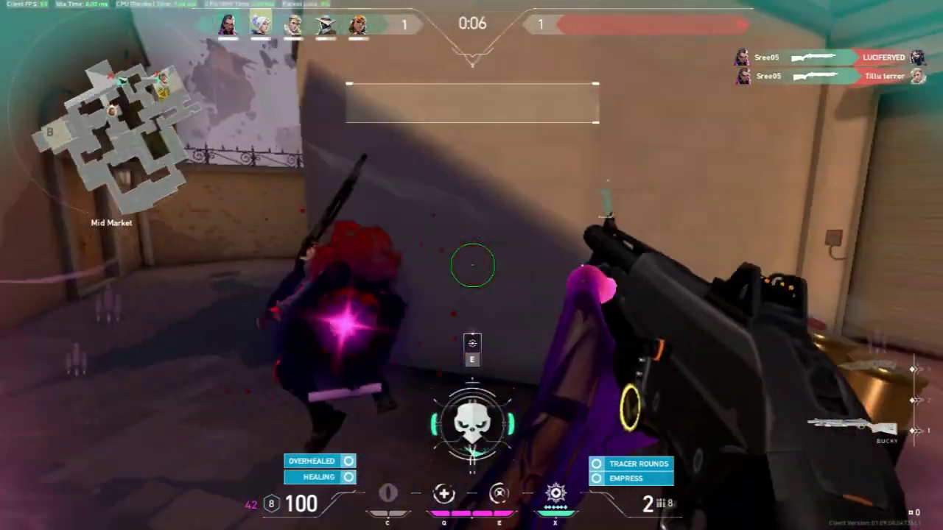